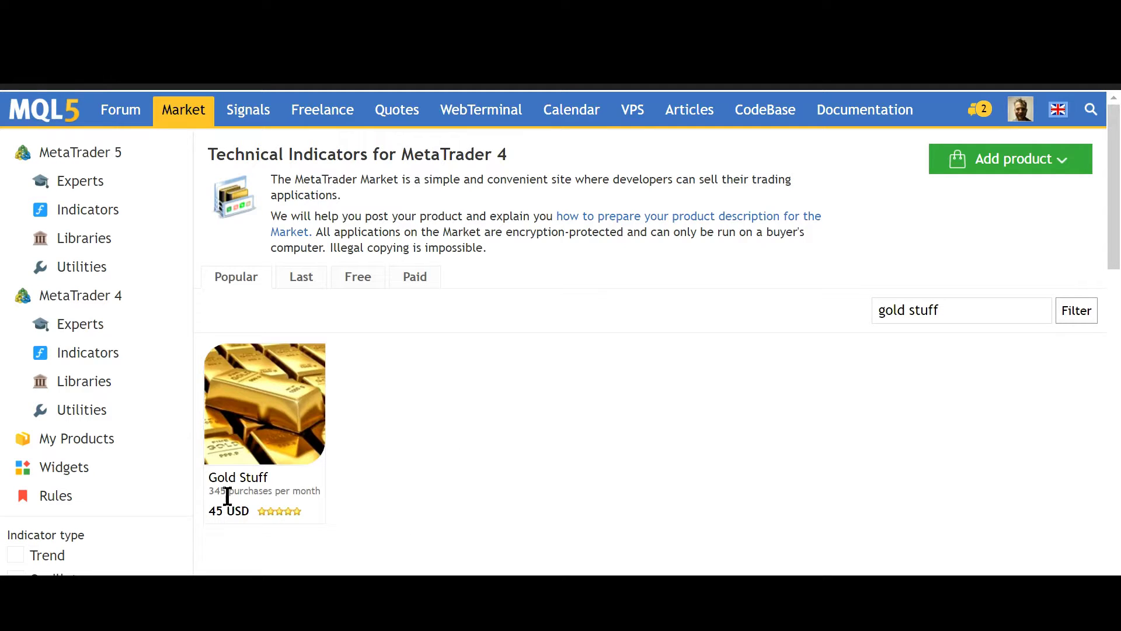
Open the Gold Stuff indicator's product page and look through its overview, details and chart screenshot.
mouse_move(243, 495)
click(265, 467)
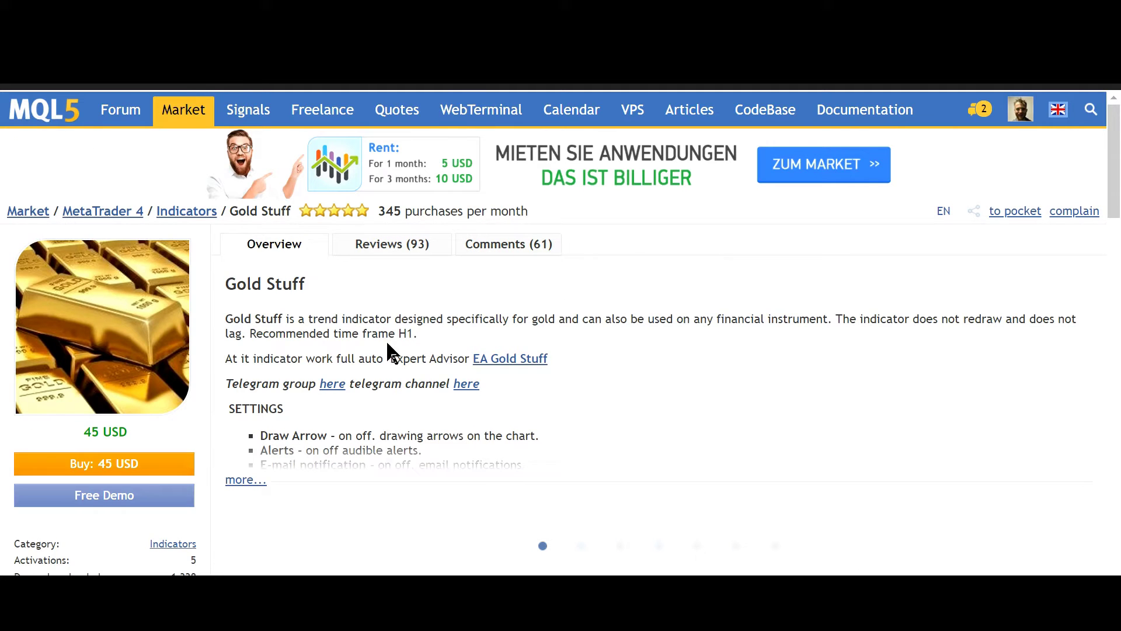
scroll(289, 331, down, 6)
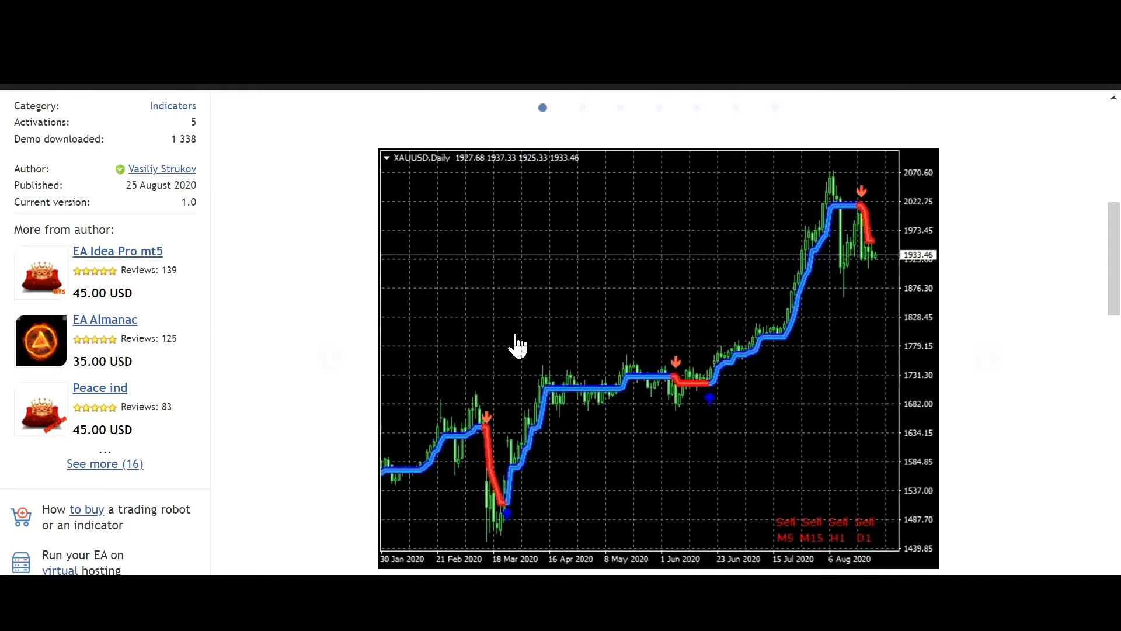
scroll(512, 446, down, 1)
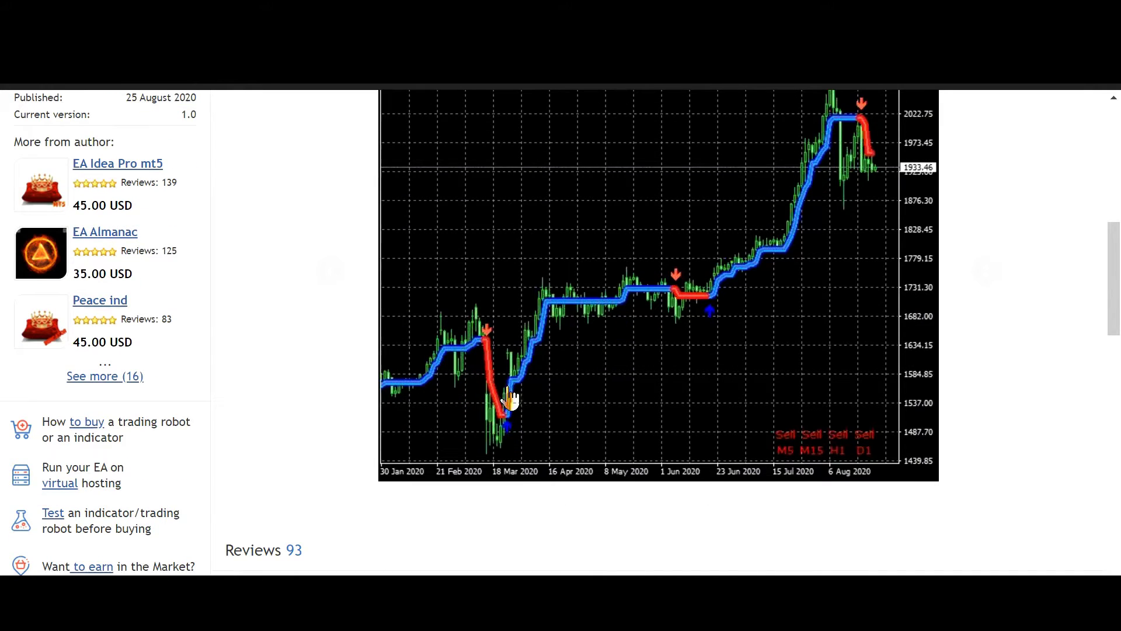
scroll(495, 453, down, 1)
scroll(500, 463, up, 6)
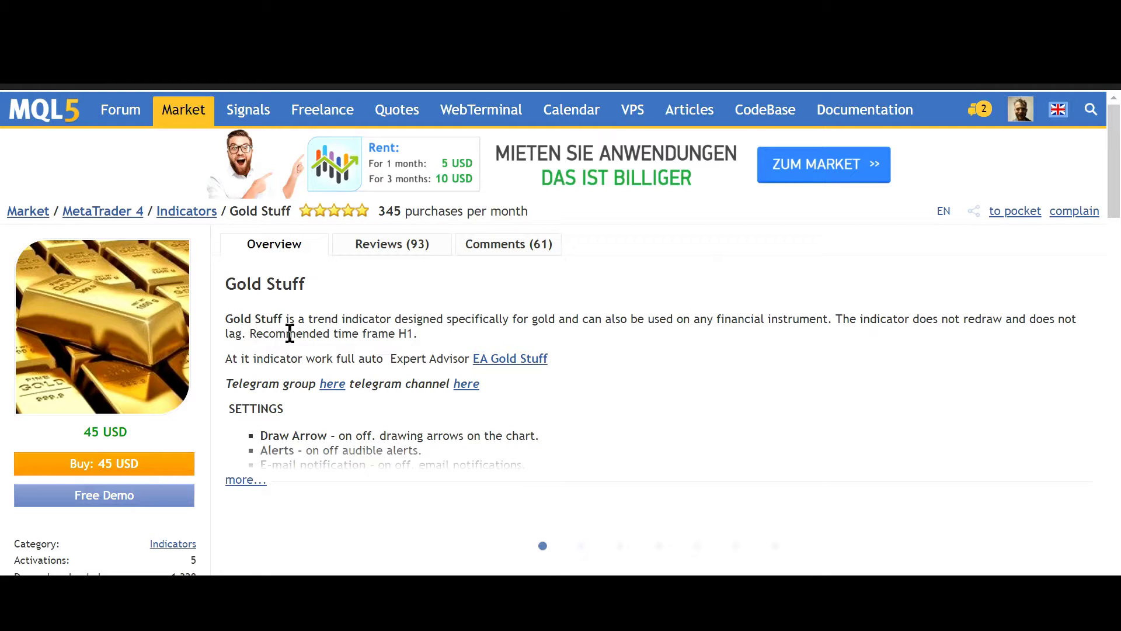
Highlight the recommended time frame sentence in the overview and request the free demo of Gold Stuff.
drag(275, 333, 372, 333)
drag(247, 337, 444, 337)
scroll(411, 352, down, 2)
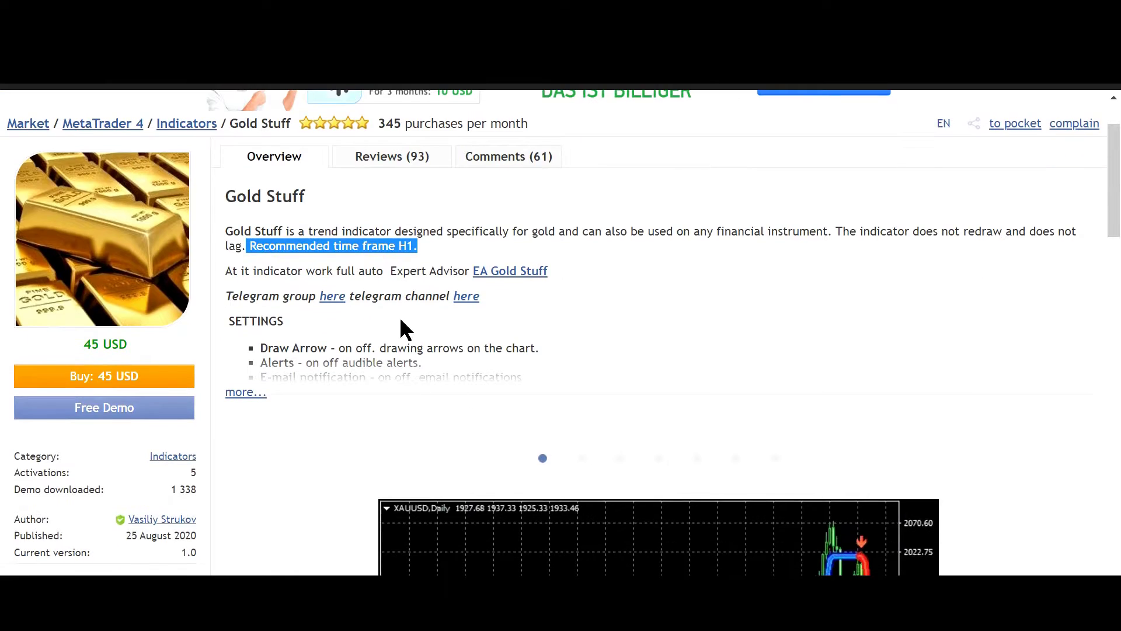
click(117, 413)
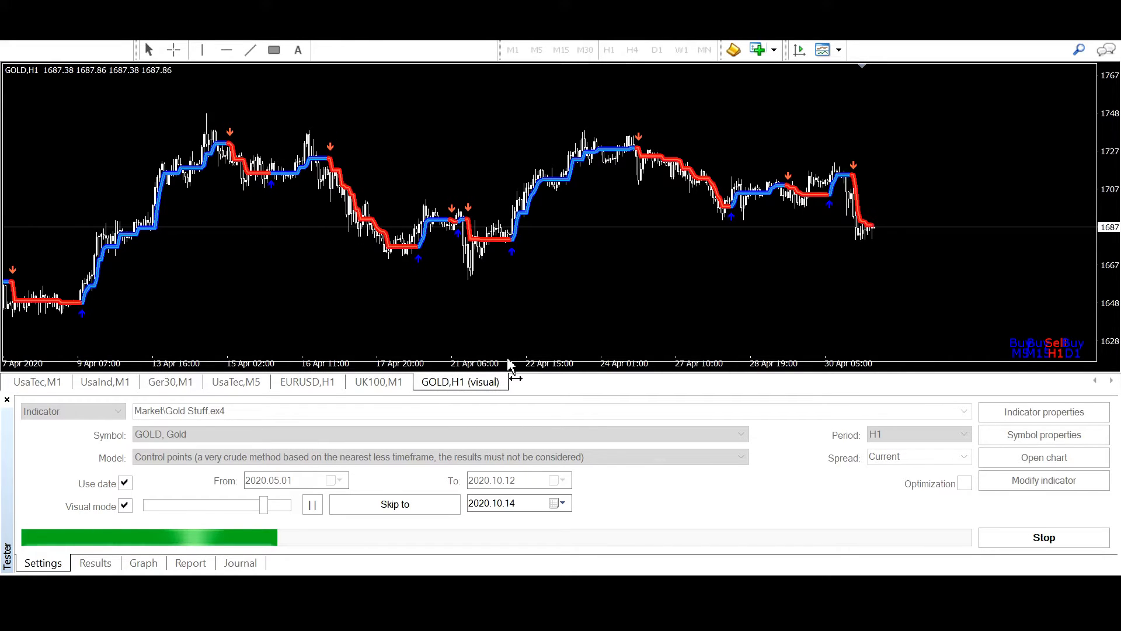
Run the GOLD H1 visual test of Gold Stuff in short bursts, pausing it at the 1 May 16:00 candle.
drag(508, 363, 502, 364)
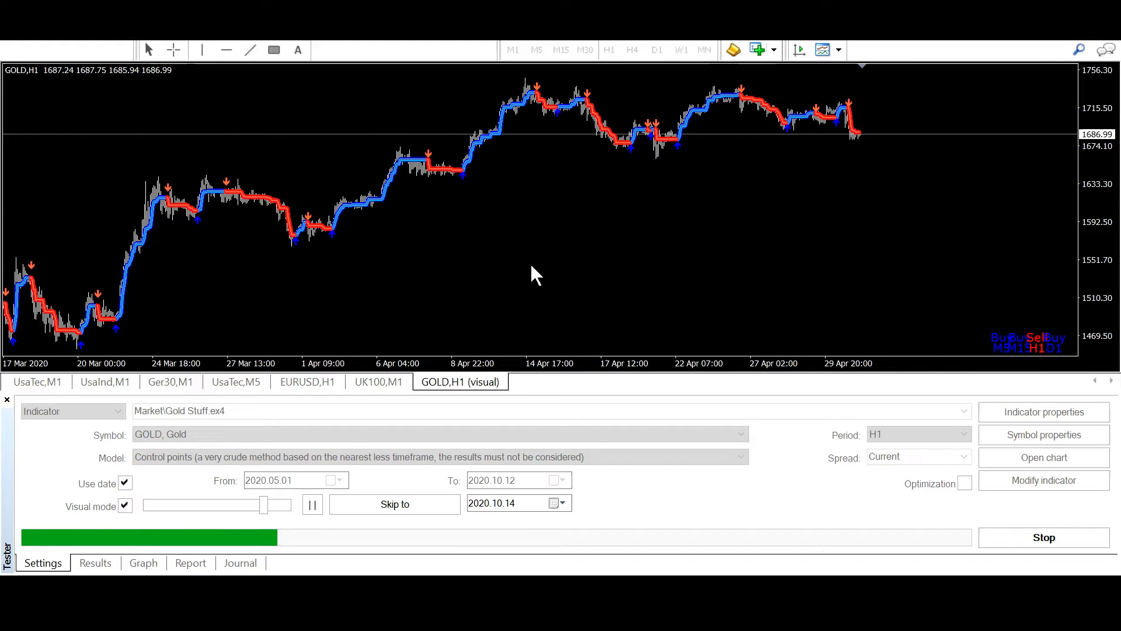
drag(264, 505, 300, 508)
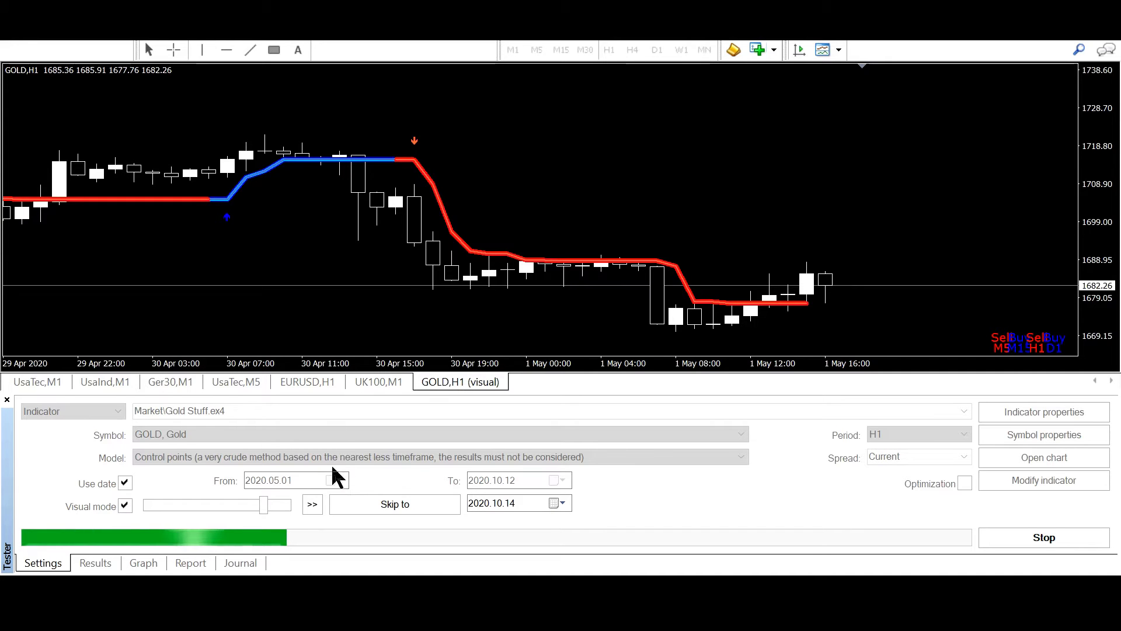
click(311, 504)
click(311, 505)
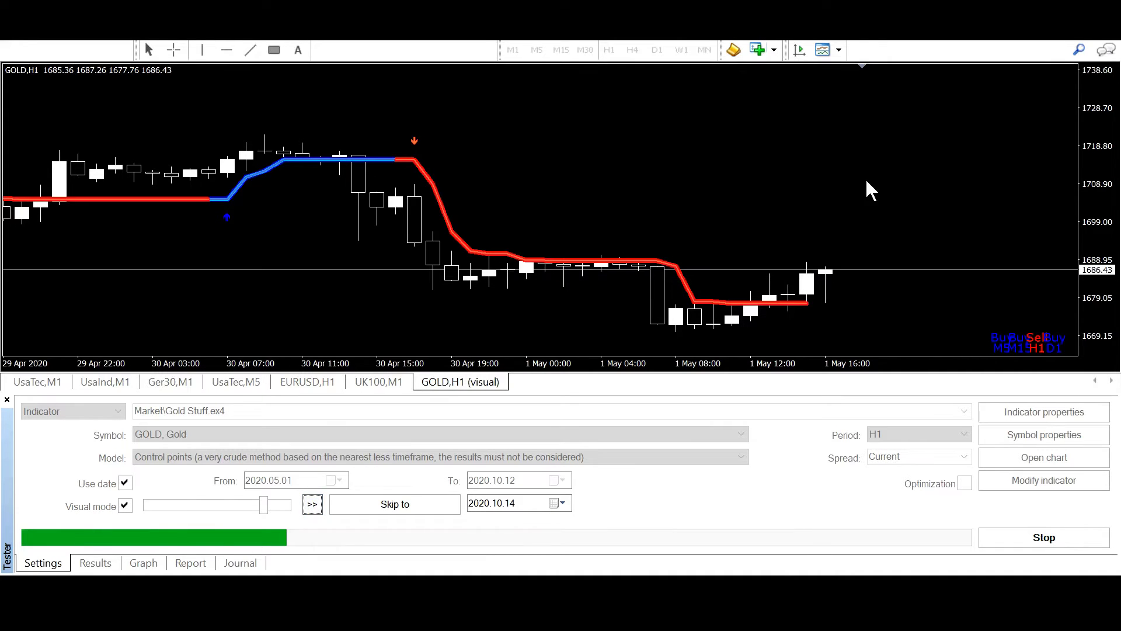
middle_click(700, 271)
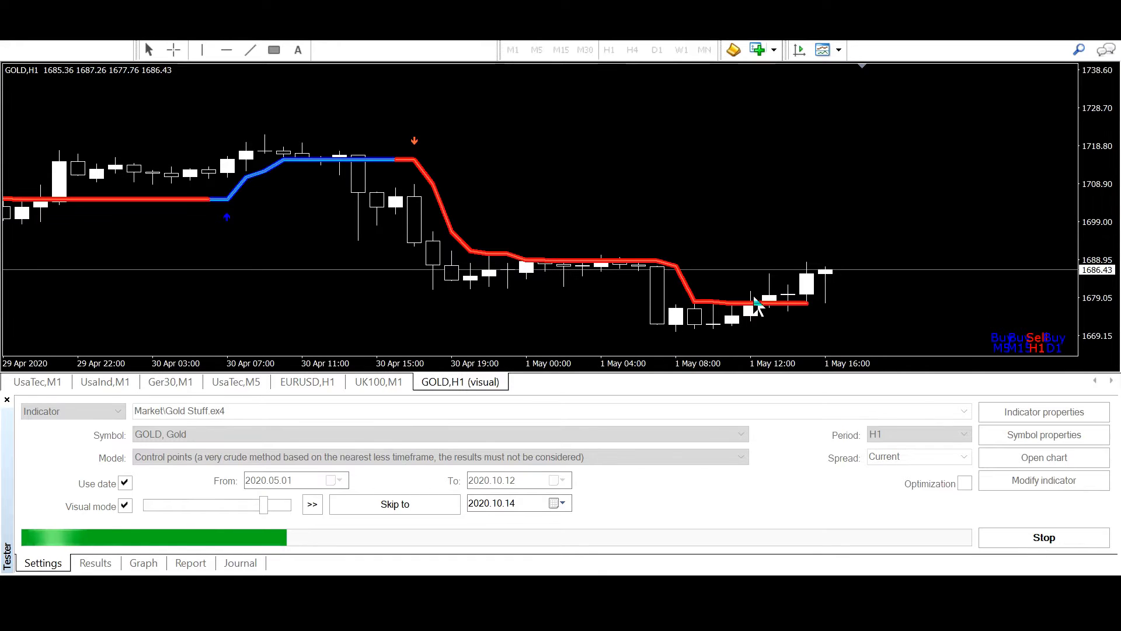
Advance the visual test in short bursts to the 1 May 18:00 candle, pausing once a blue buy arrow is drawn.
click(313, 504)
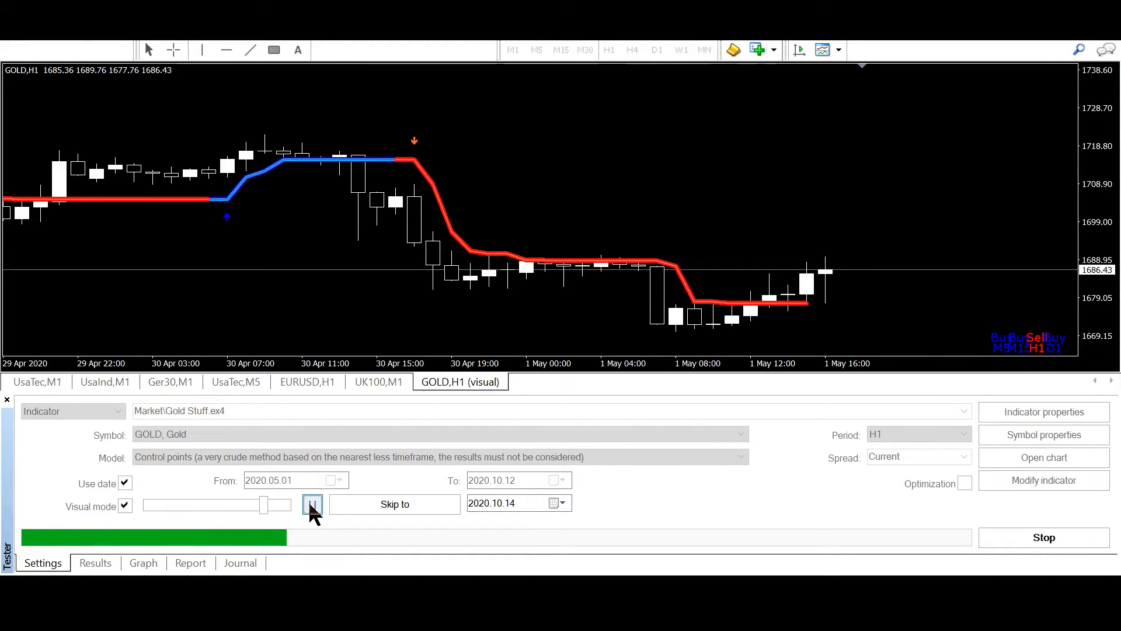
click(312, 505)
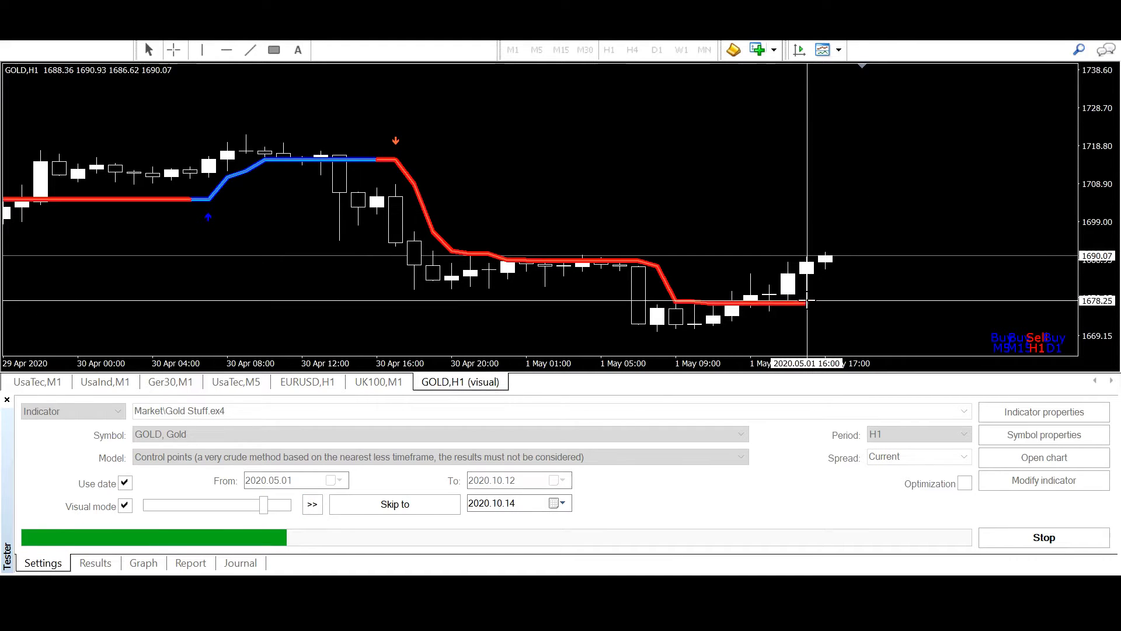
click(314, 506)
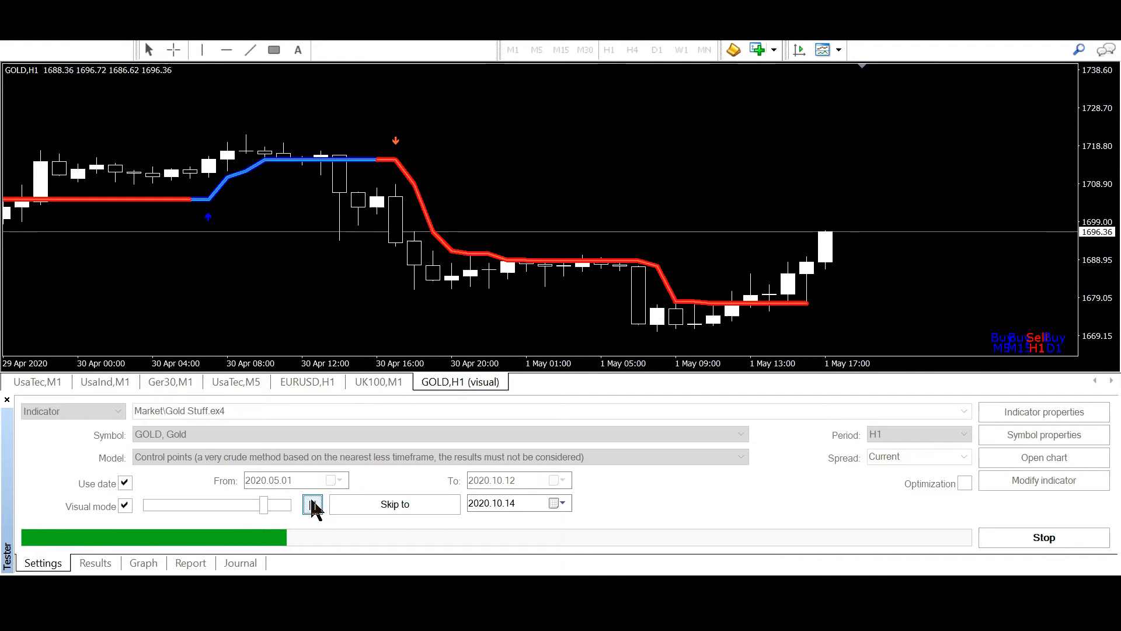
click(314, 506)
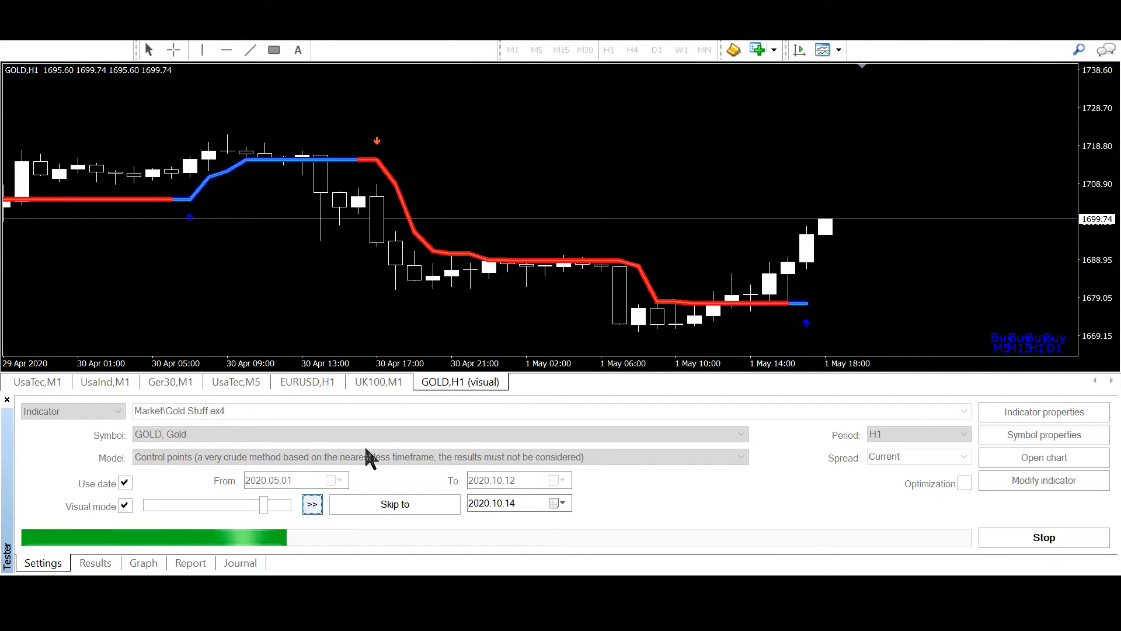
Examine the candles around the new buy arrow on the paused GOLD H1 chart with the crosshair.
middle_click(825, 193)
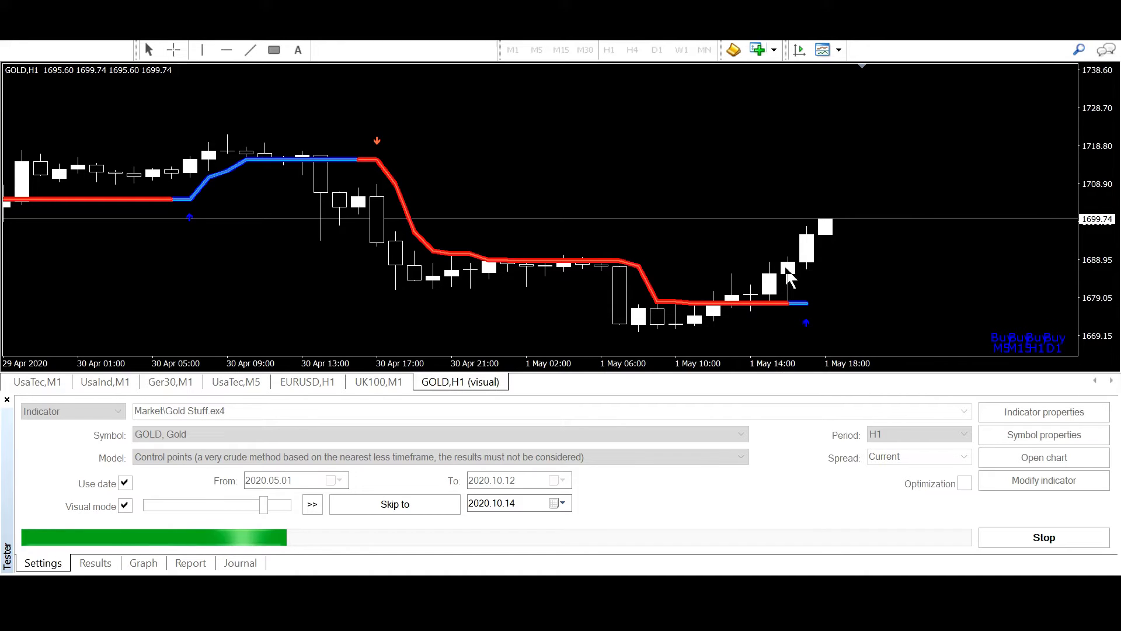
click(789, 278)
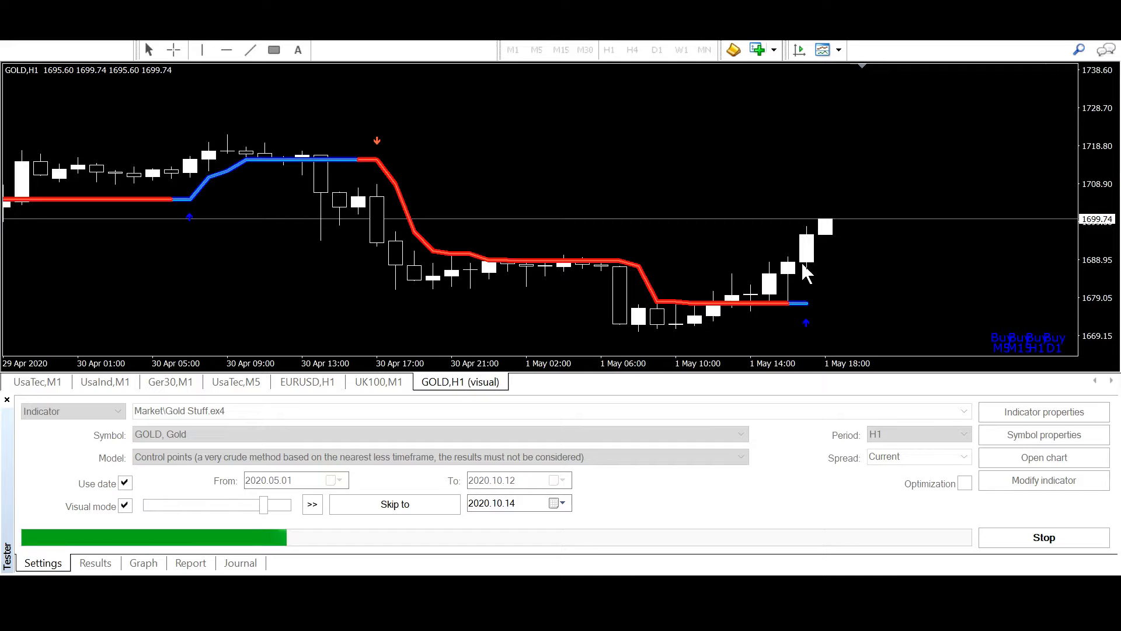
middle_click(837, 228)
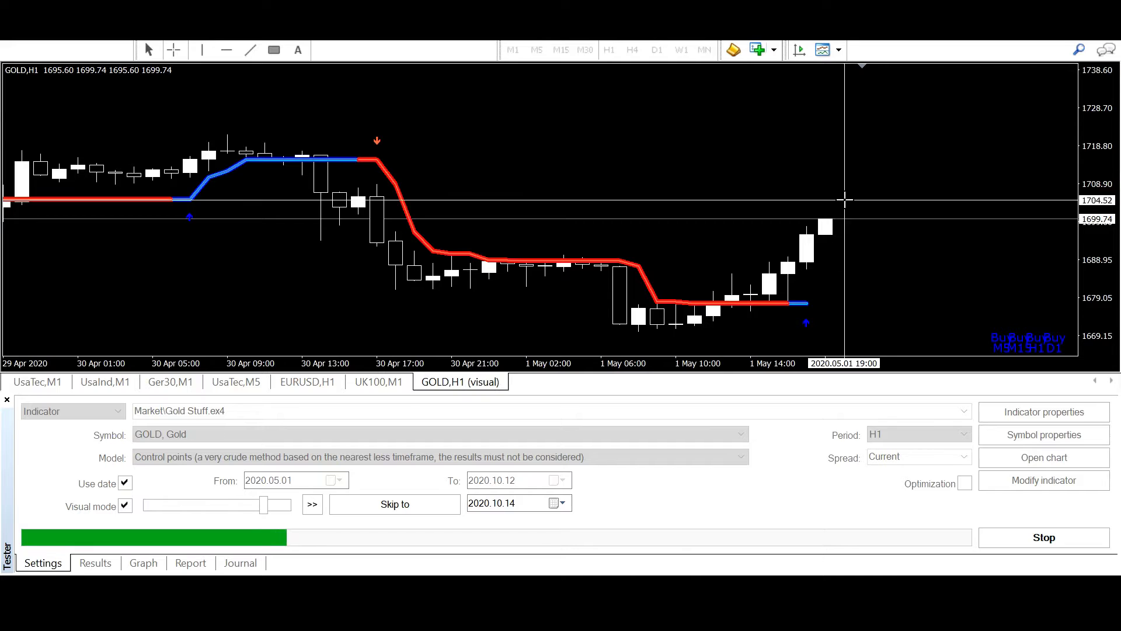
middle_click(793, 275)
middle_click(791, 271)
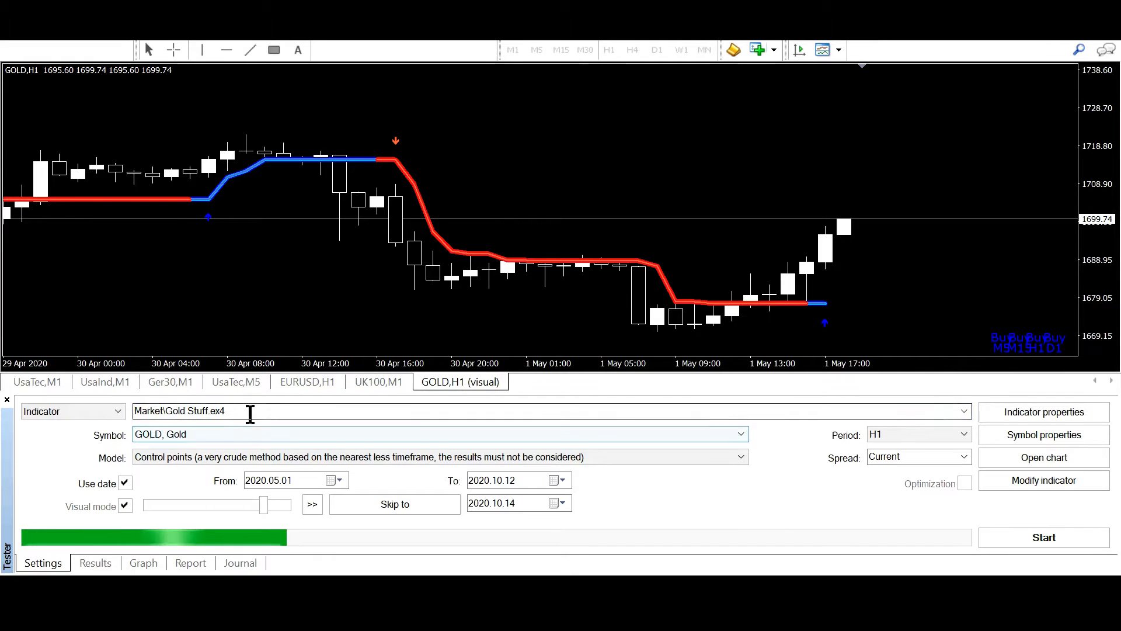
Stop the test, copy the indicator path Market\Gold Stuff.ex4 and switch the tester from Indicator to Expert Advisor.
click(236, 412)
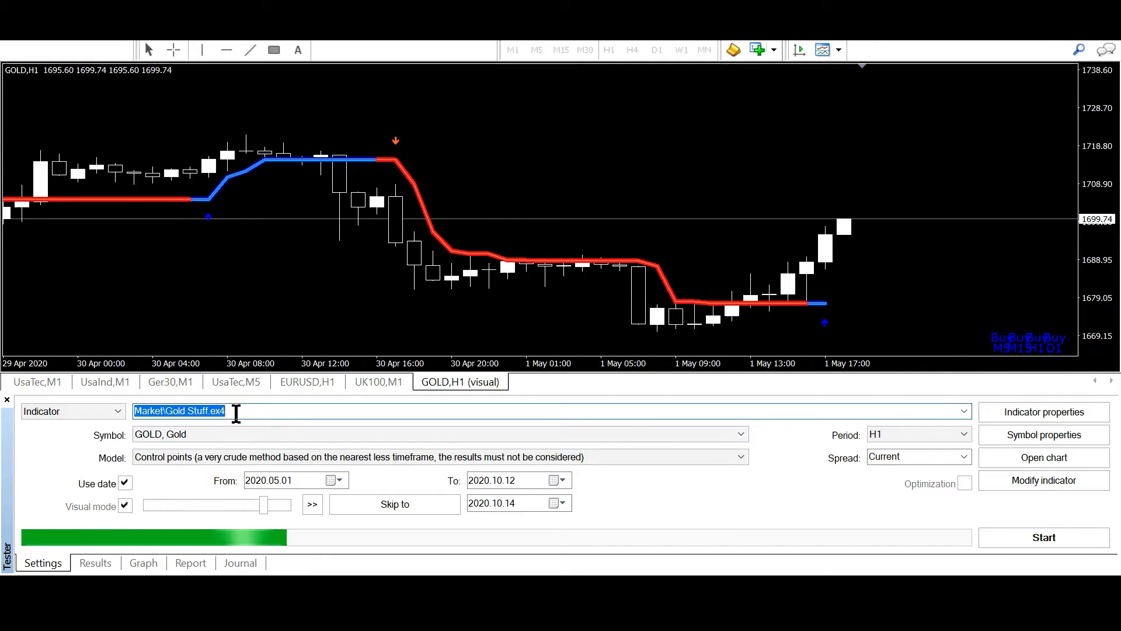
click(231, 410)
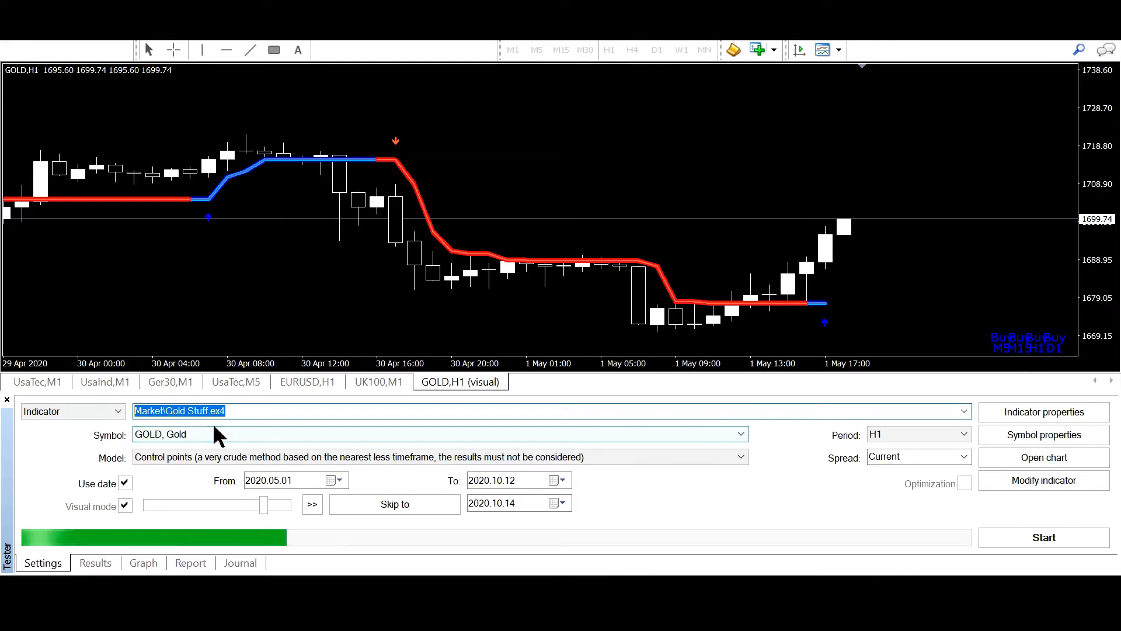
click(64, 411)
click(58, 423)
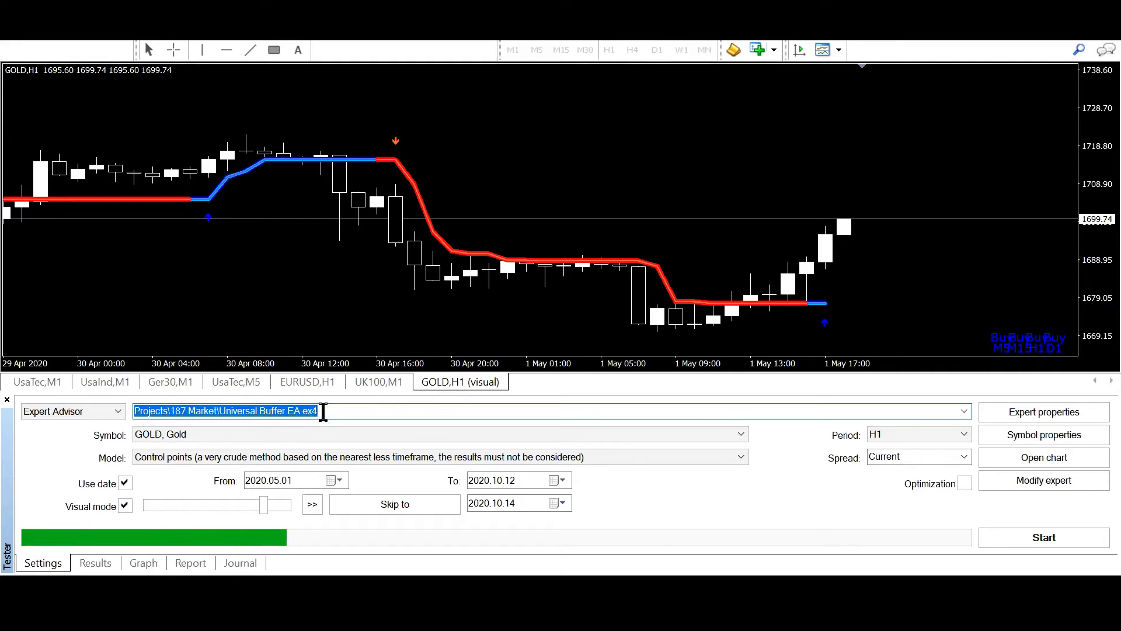
Open the Universal Buffer EA's inputs, reset them, and review the Condition Type and Timeframe settings of Indicator 1.
click(1043, 412)
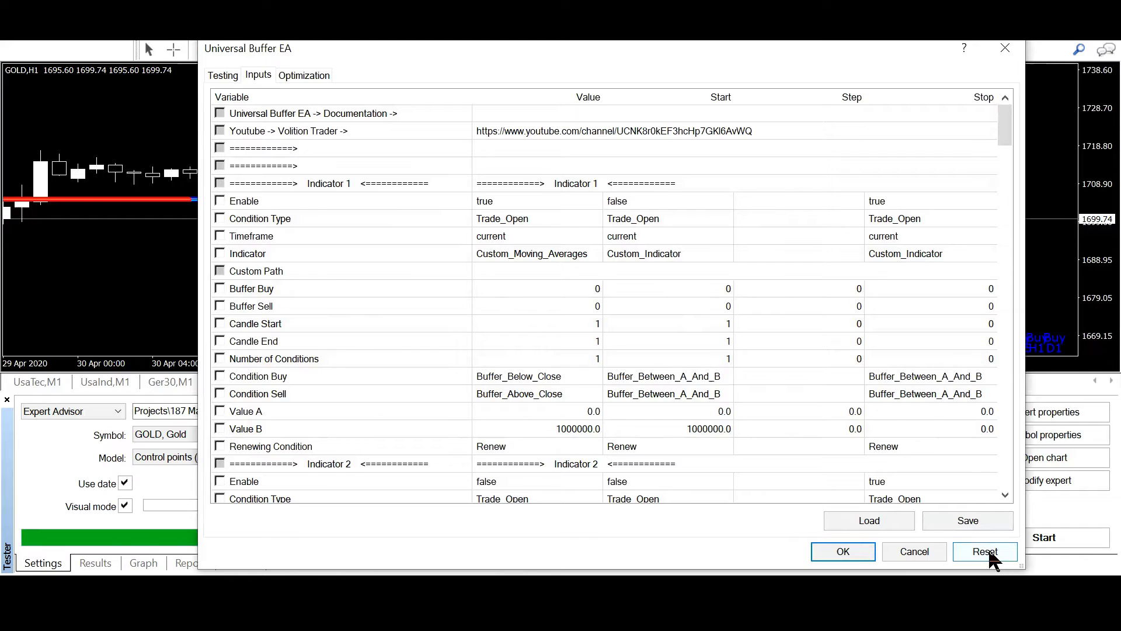
click(985, 552)
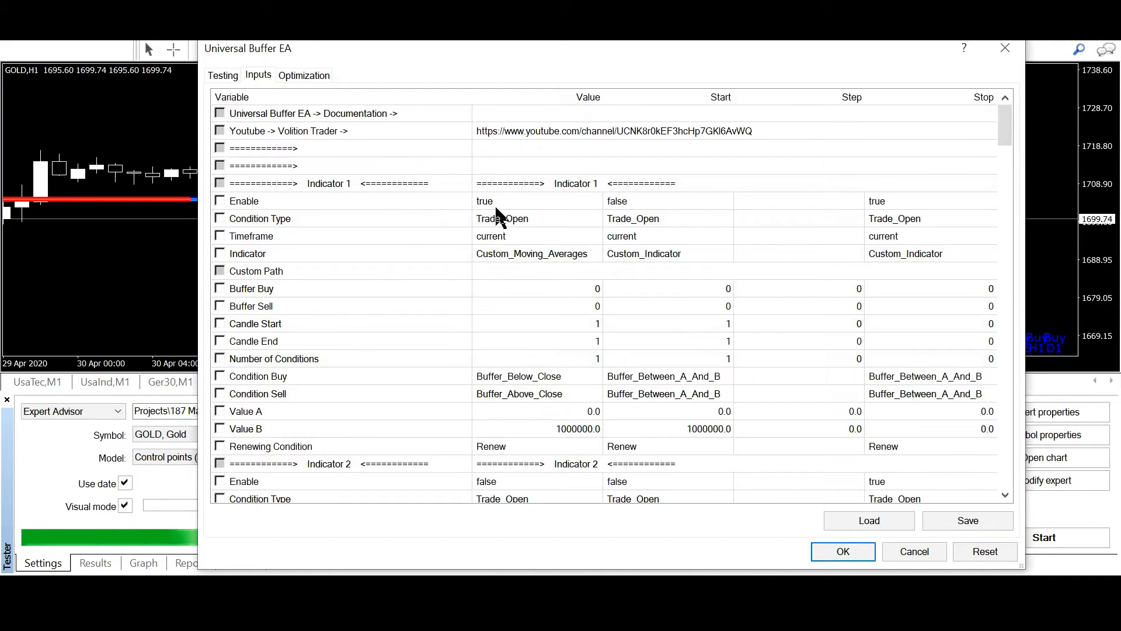
click(370, 221)
click(367, 184)
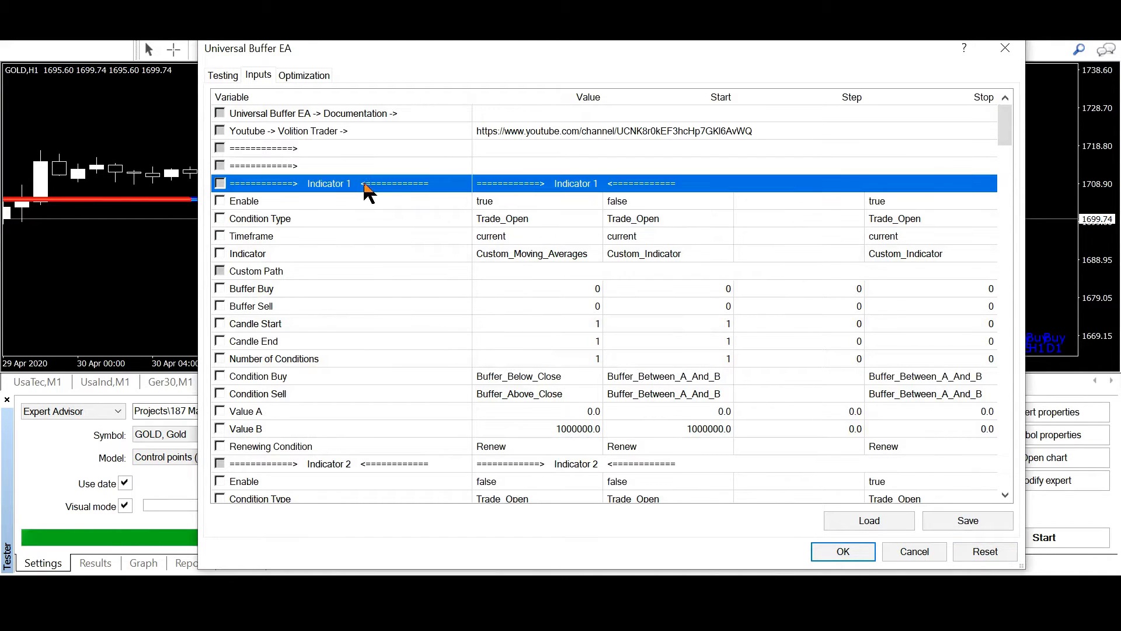
click(525, 224)
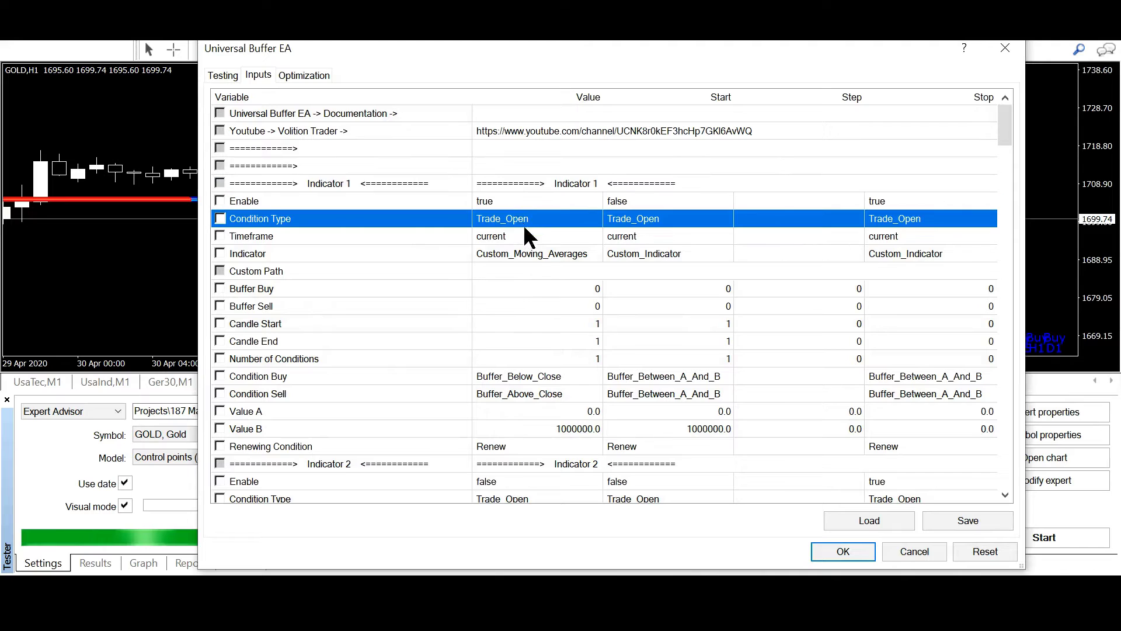
click(362, 240)
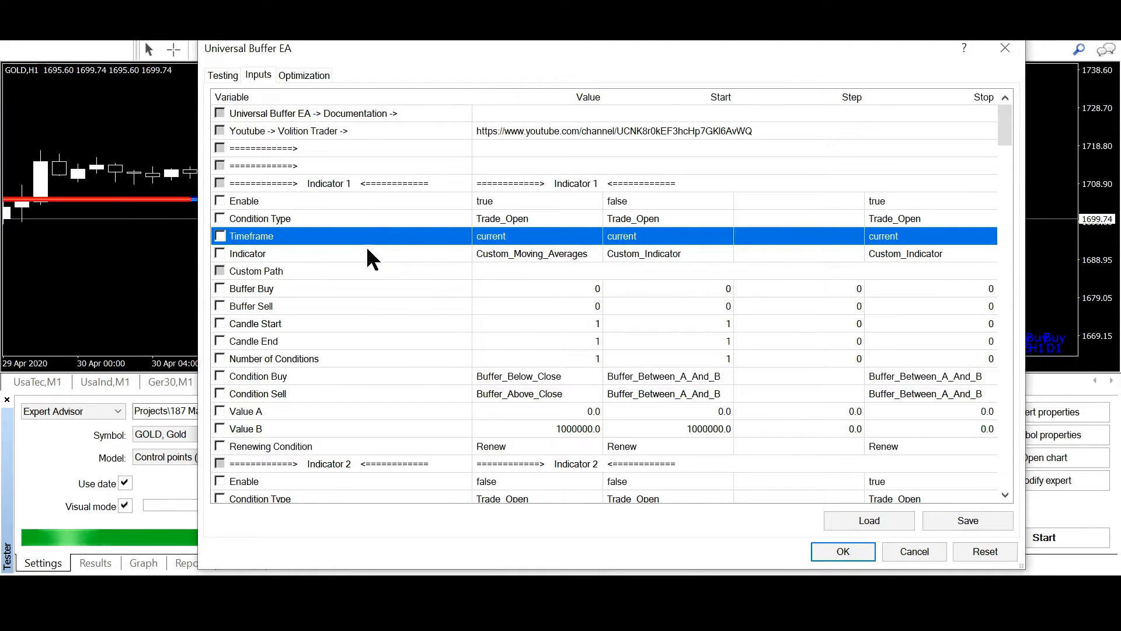
Set Indicator 1 to Custom_Indicator and paste Market\Gold Stuff.ex4 as its custom path.
click(417, 256)
click(522, 260)
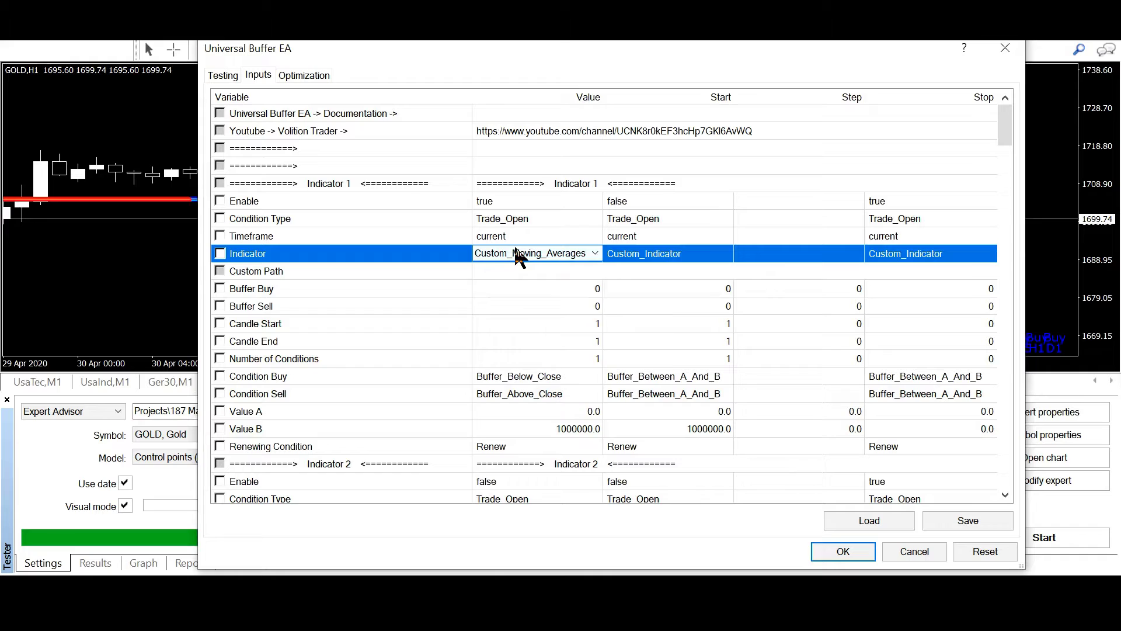
click(519, 255)
click(528, 267)
click(540, 272)
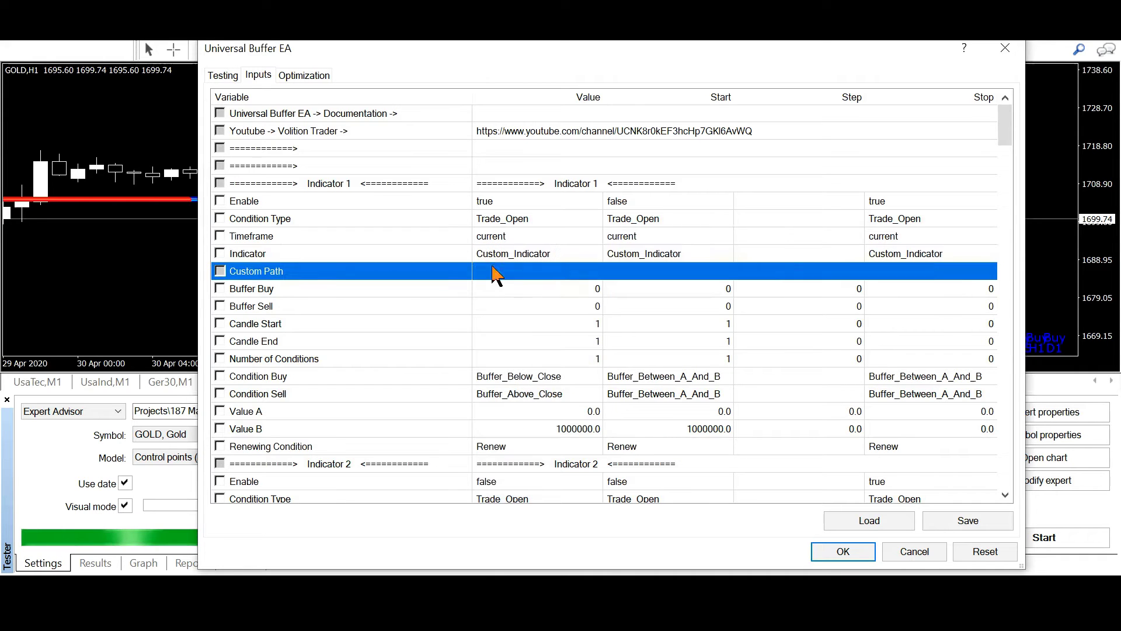
Keep Indicator 1's Buffer Buy at 0 and set its Buffer Sell to 1.
click(534, 291)
click(529, 294)
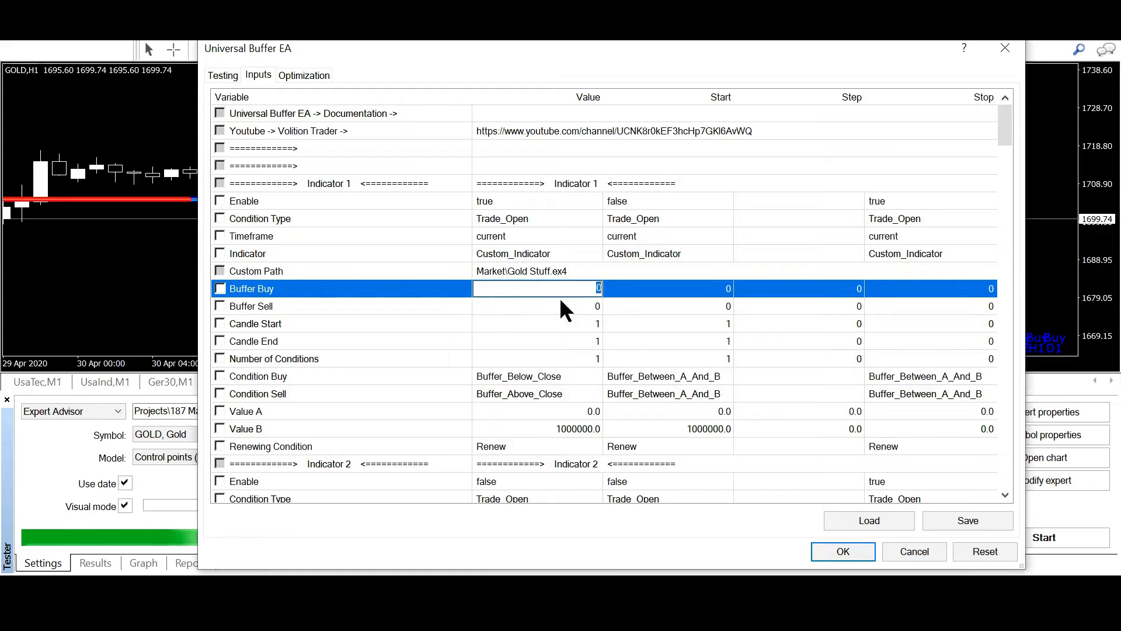
click(547, 304)
click(547, 304)
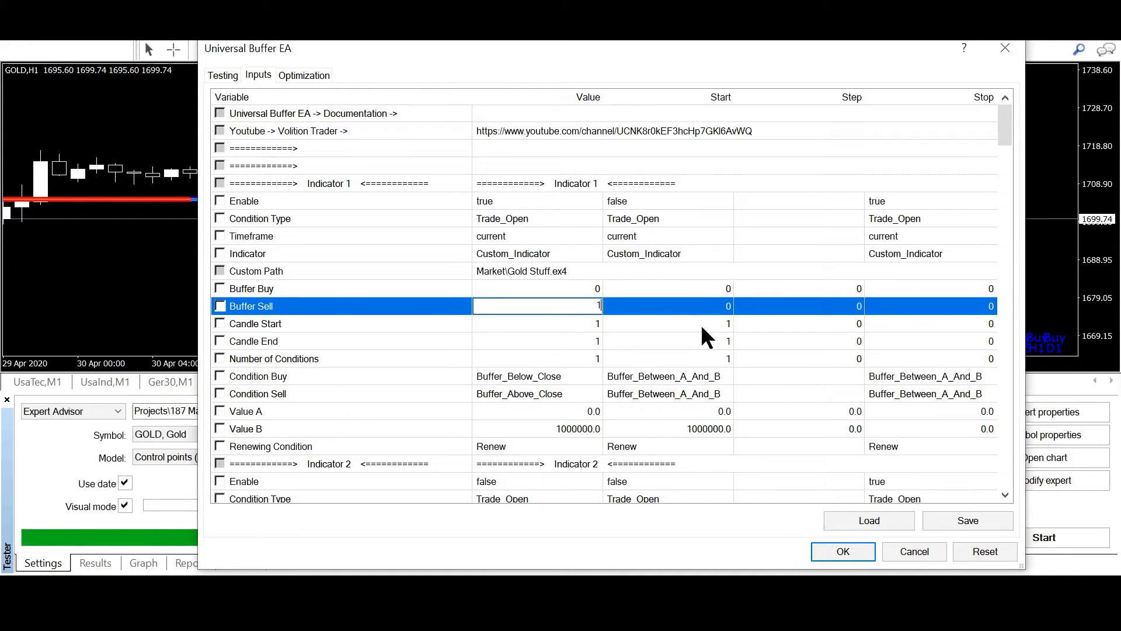
click(584, 325)
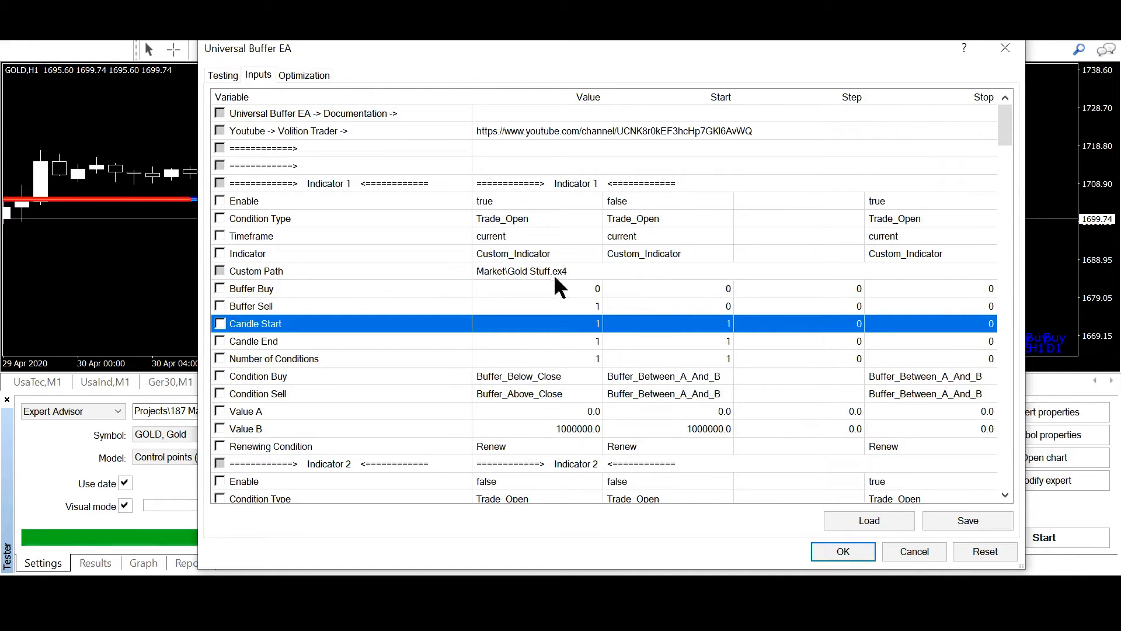
Review Indicator 1's Buffer Buy and Buffer Sell settings.
click(556, 310)
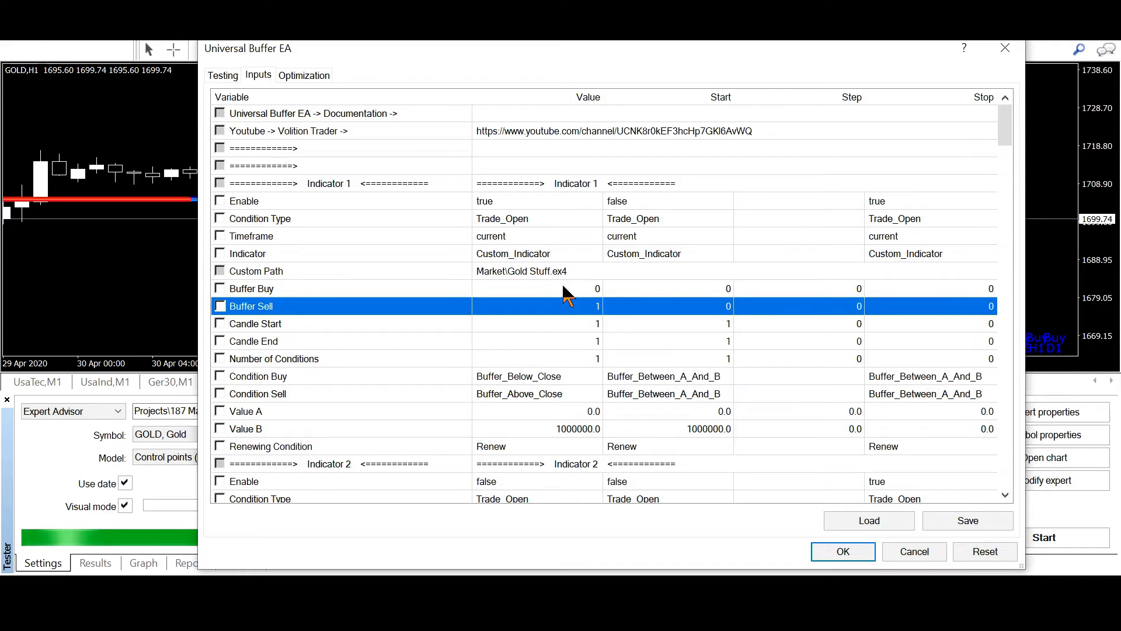
click(563, 292)
click(561, 308)
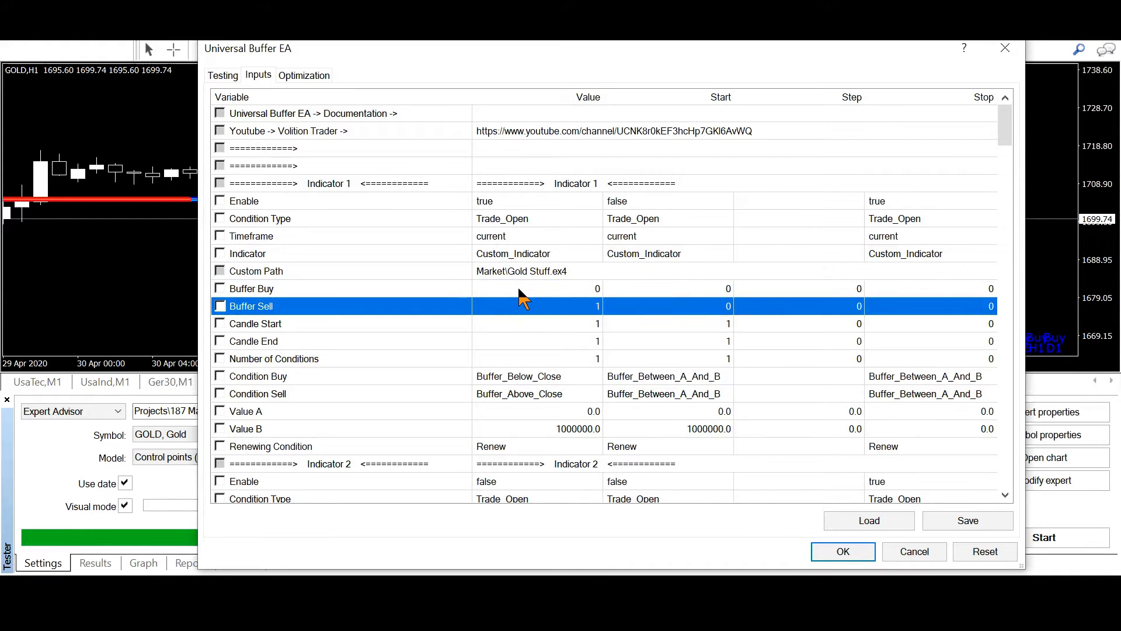
click(535, 290)
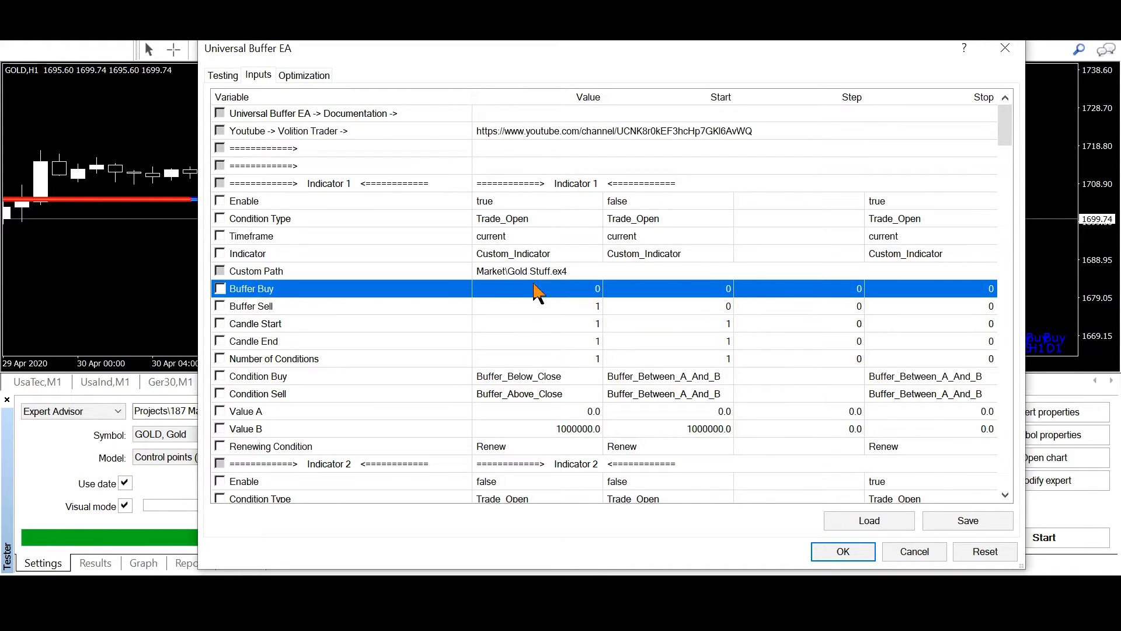
click(565, 305)
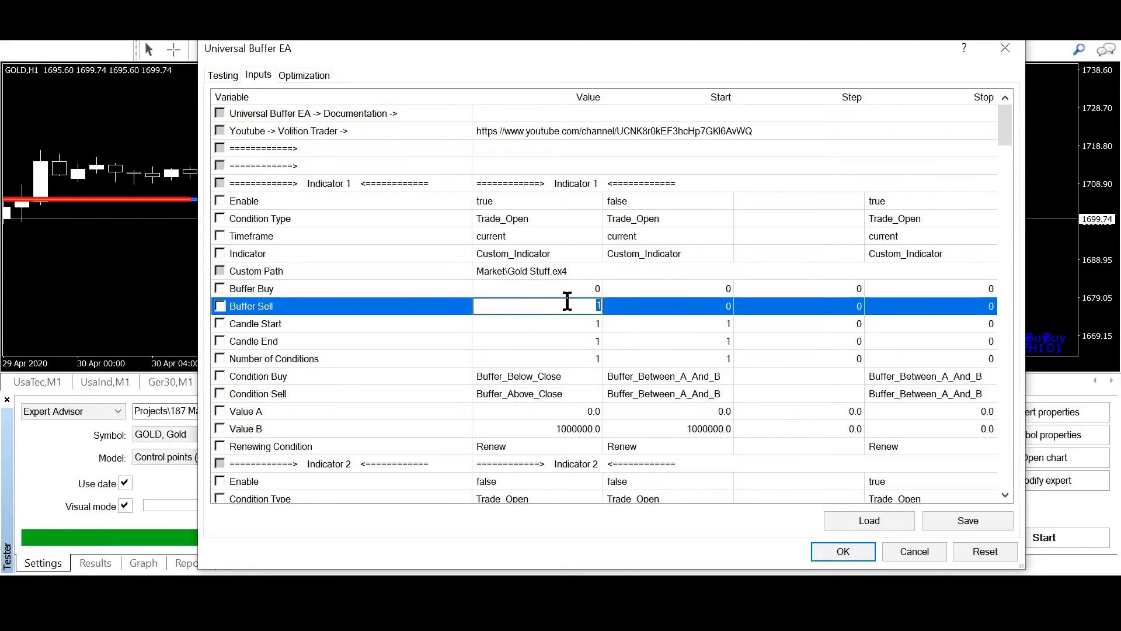
click(565, 291)
click(578, 306)
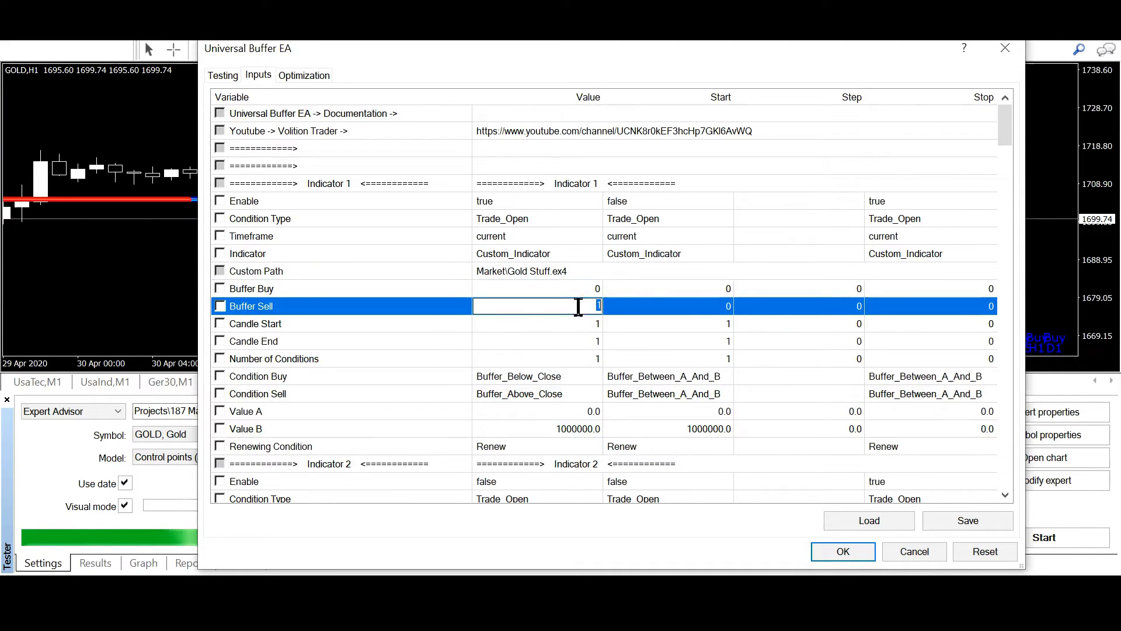
click(511, 324)
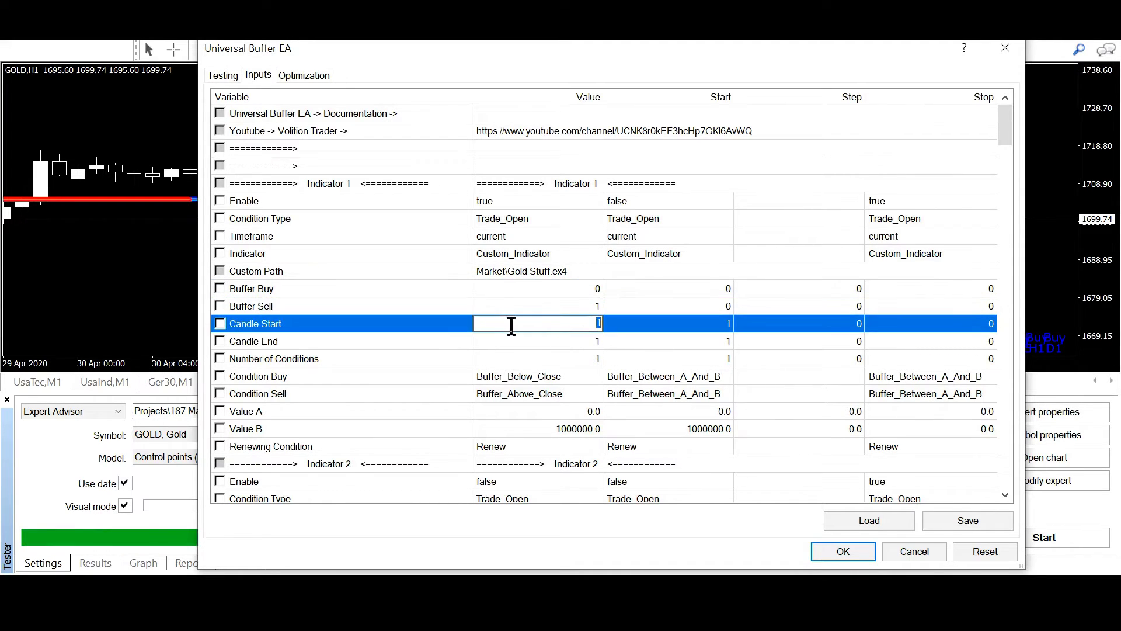
click(566, 301)
click(564, 291)
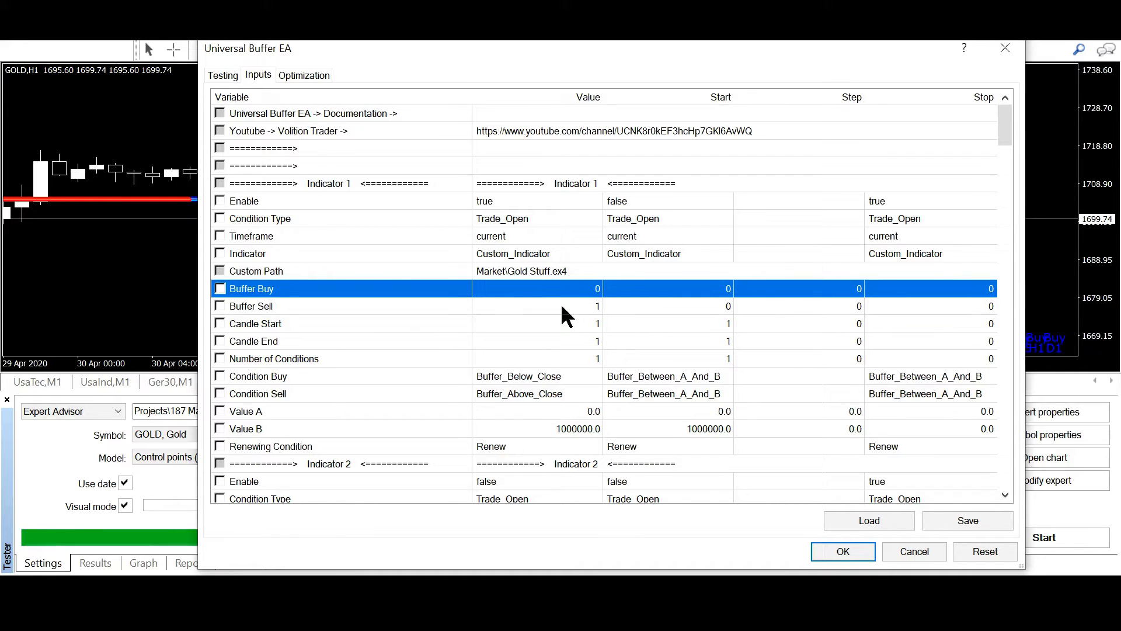
click(570, 309)
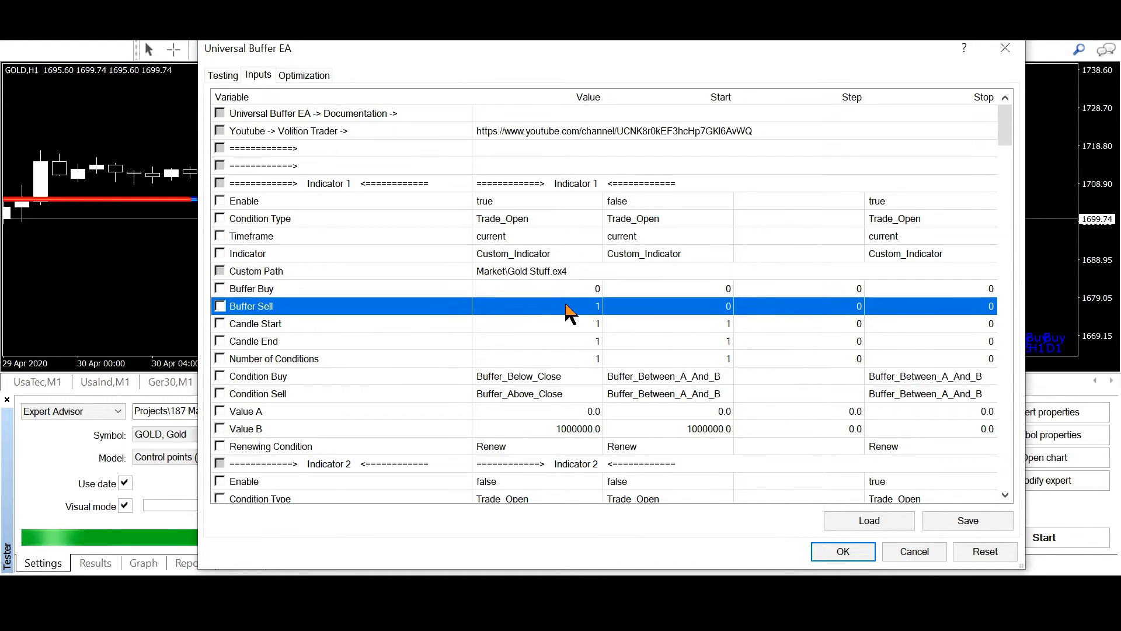
click(571, 291)
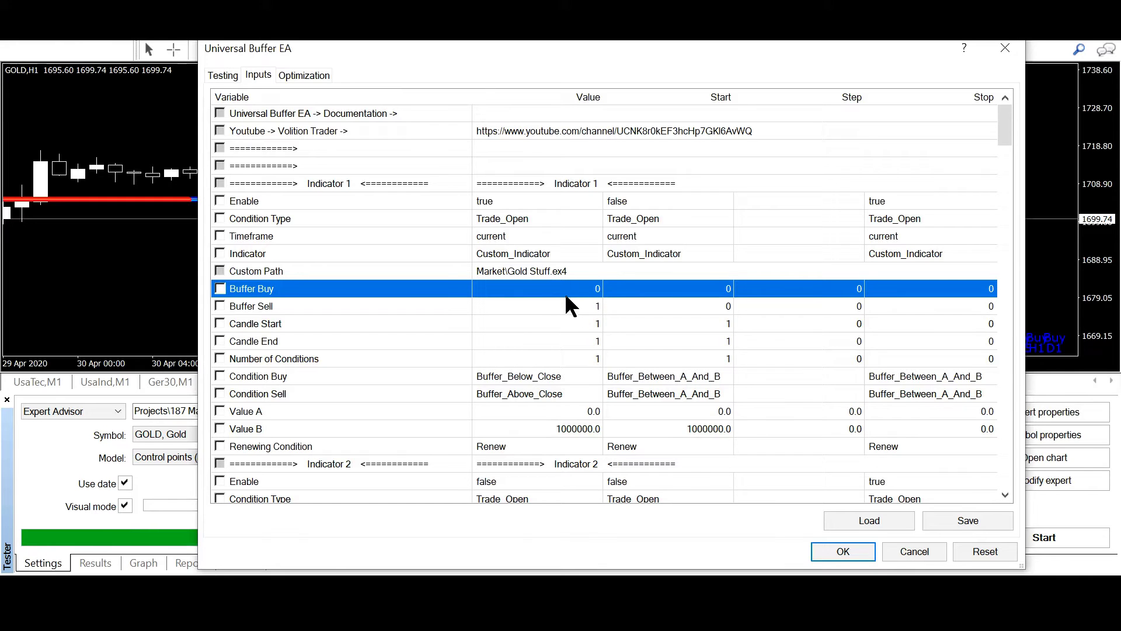
click(570, 304)
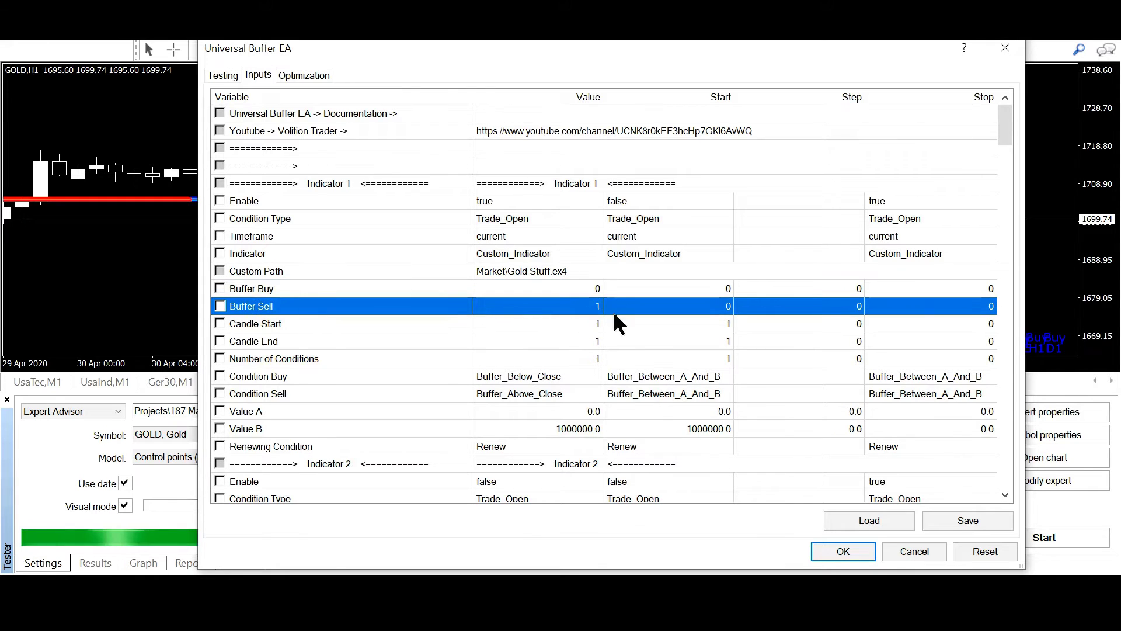
Set Indicator 1's Candle Start and Candle End to 2, keeping Number of Conditions at 1.
click(362, 325)
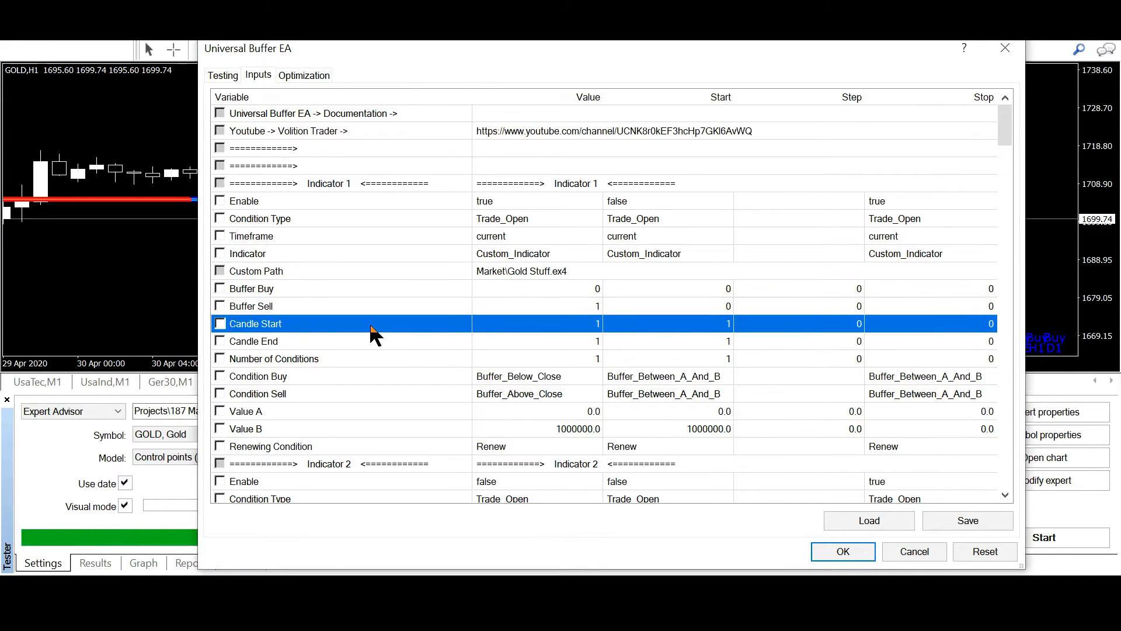
click(552, 328)
text(2)
click(557, 340)
text(2)
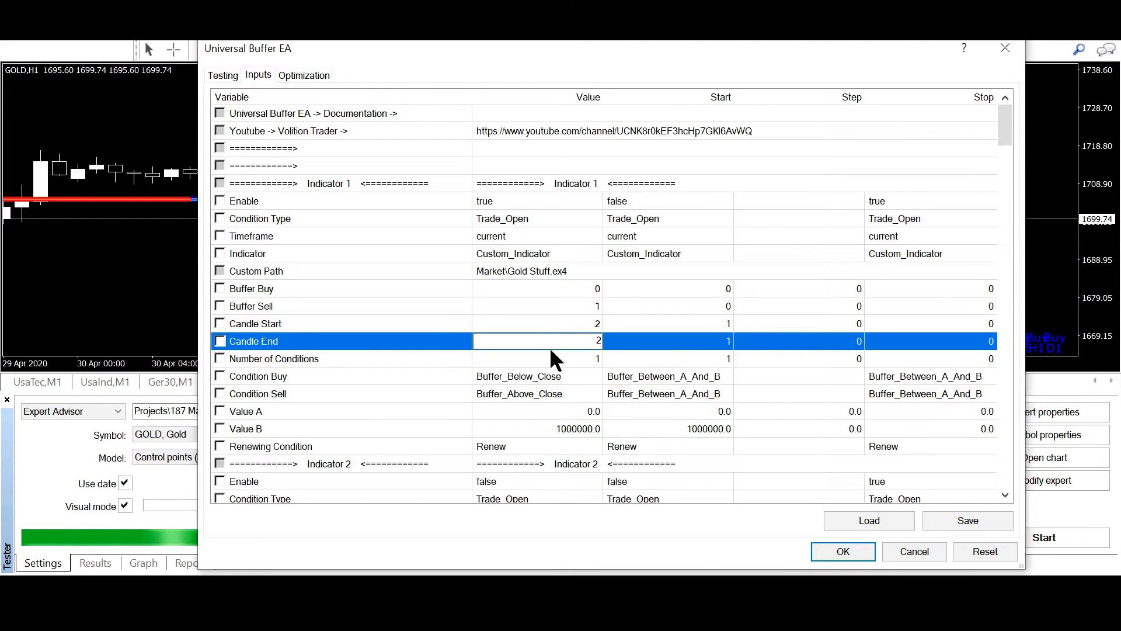
click(550, 358)
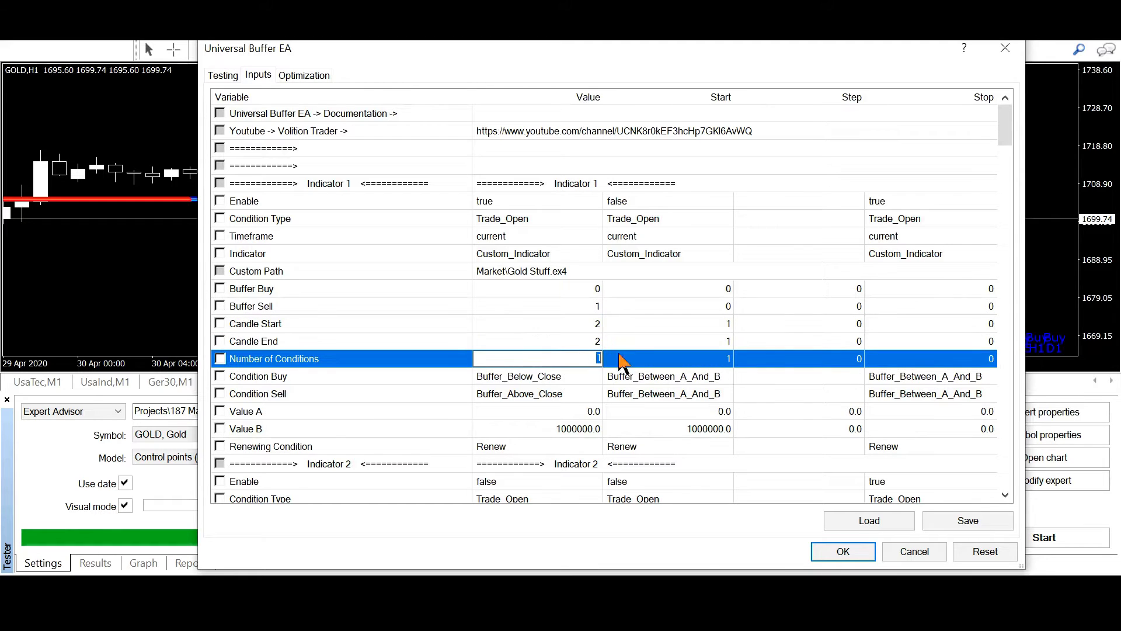
click(578, 330)
click(585, 344)
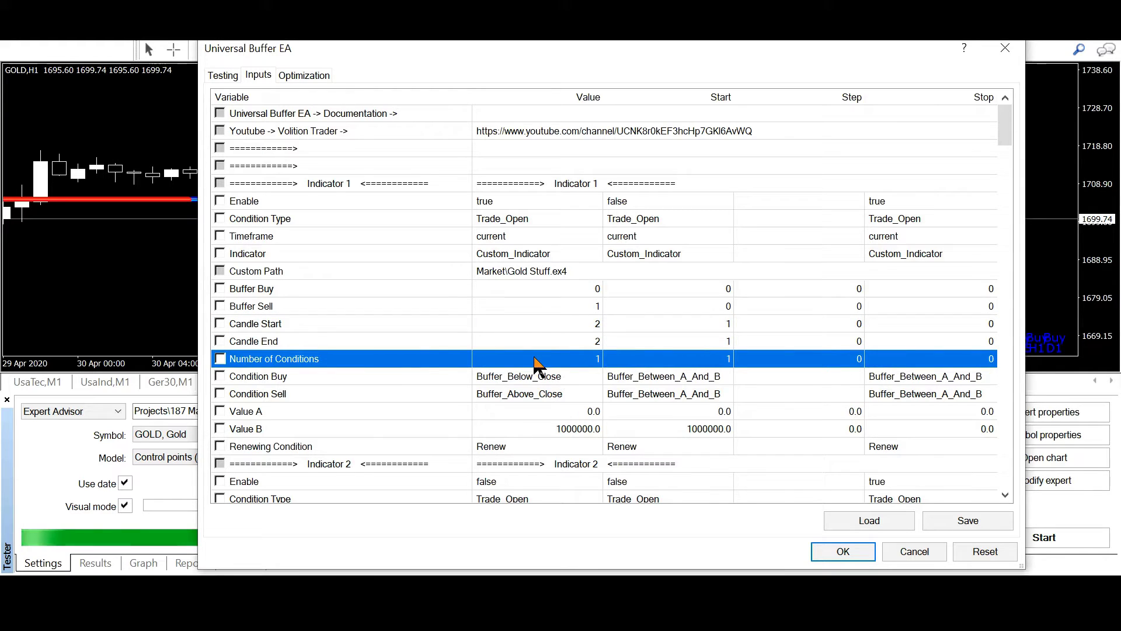
click(561, 357)
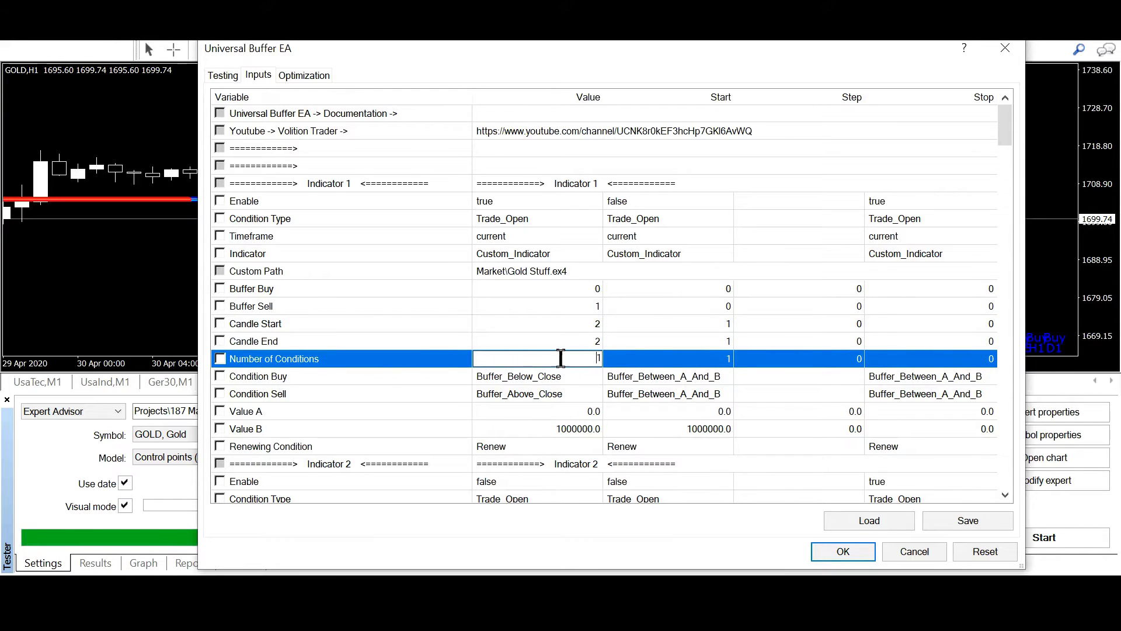
Set both Condition Buy and Condition Sell of Indicator 1 to Buffer_Above_A.
click(501, 377)
click(502, 377)
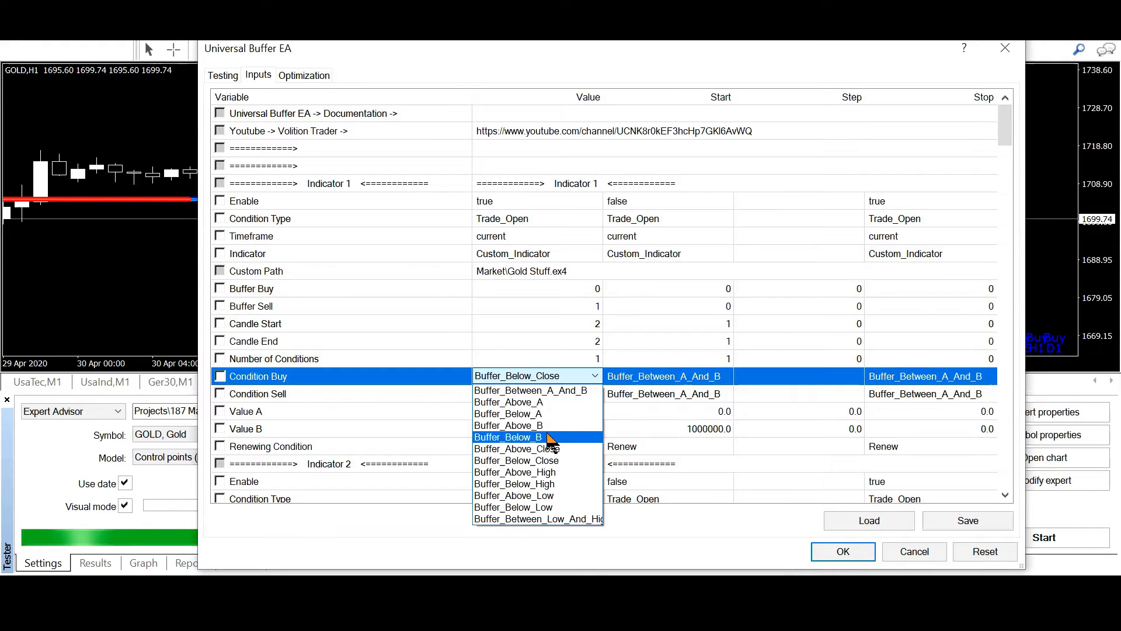
click(552, 402)
click(543, 395)
click(535, 395)
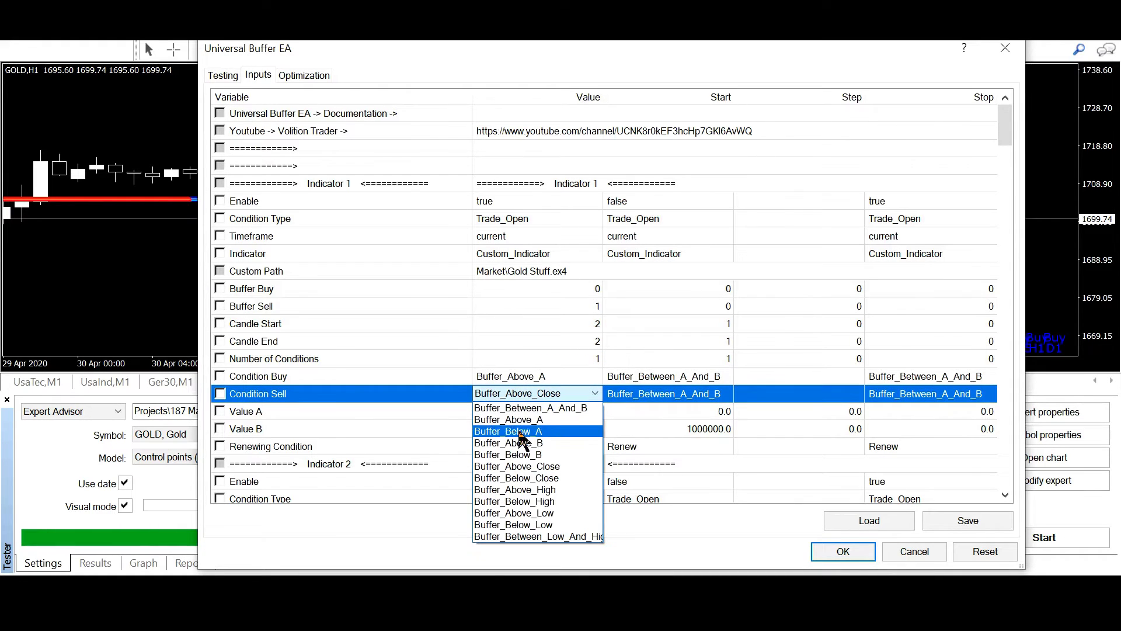
click(526, 435)
click(511, 373)
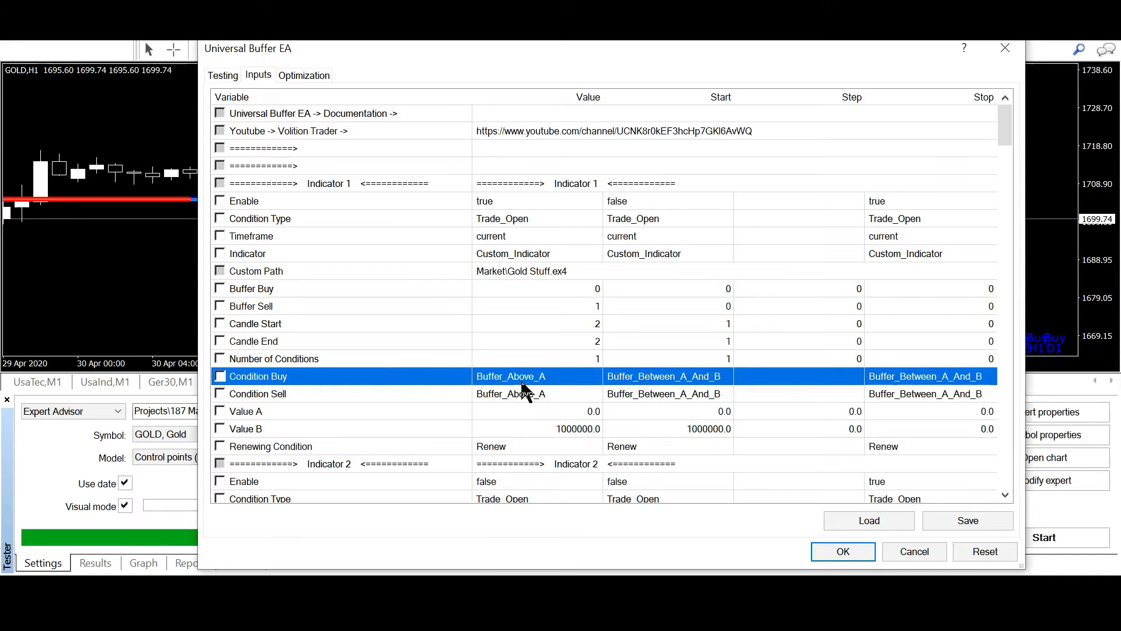
Check Indicator 1's Value A and buy and sell conditions, moving the inputs dialog aside to examine the signal arrows on the chart.
click(282, 412)
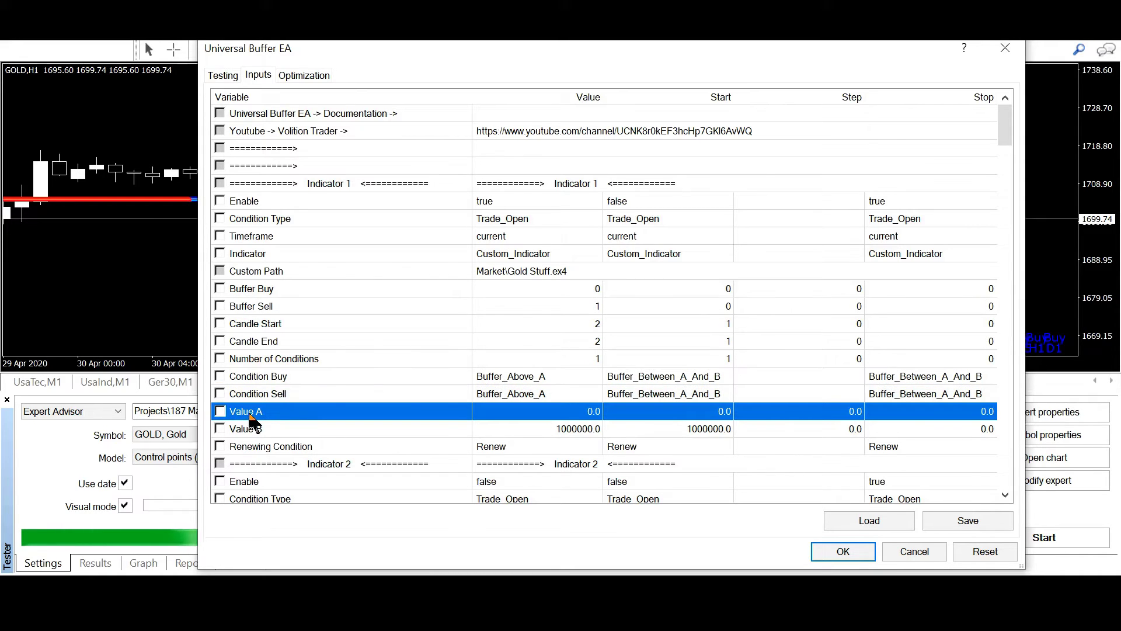
click(561, 413)
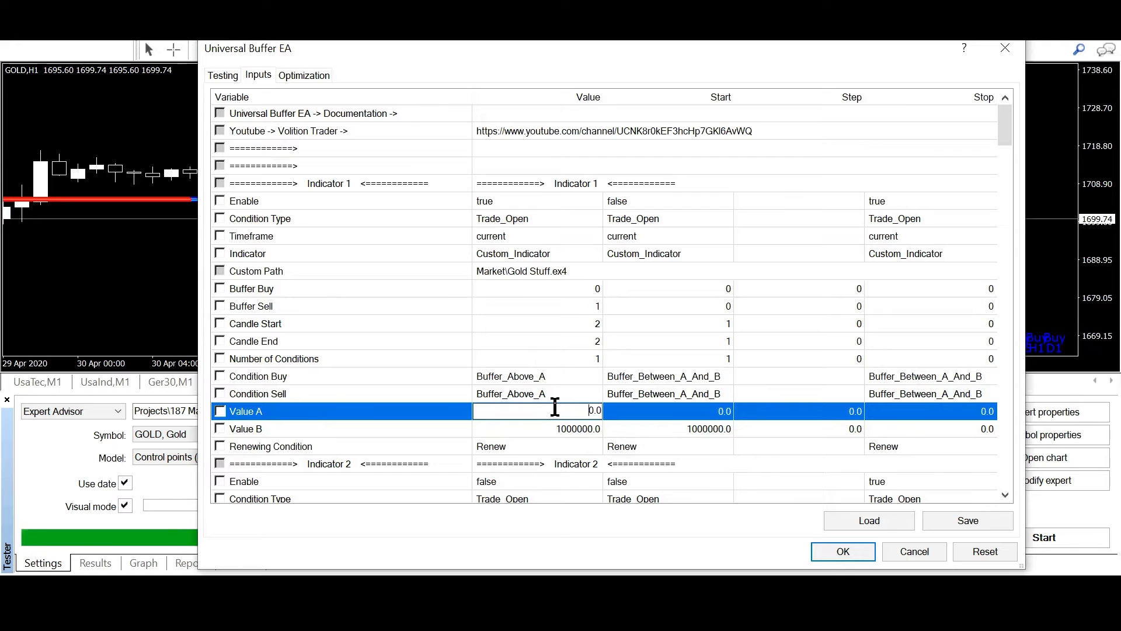
click(562, 429)
click(552, 412)
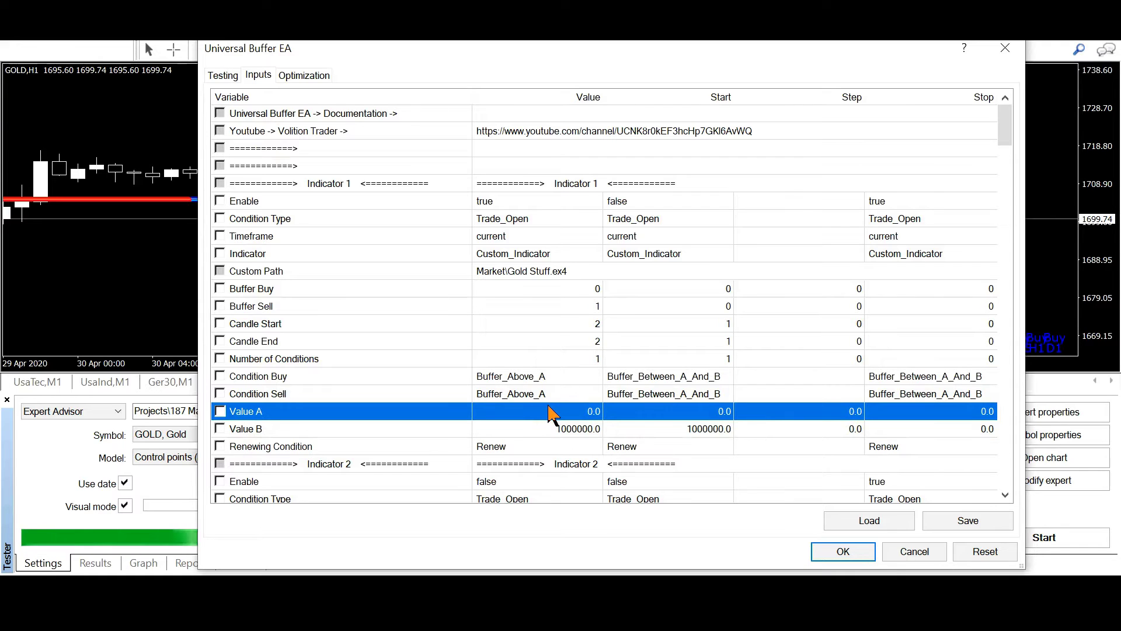
click(537, 363)
click(544, 377)
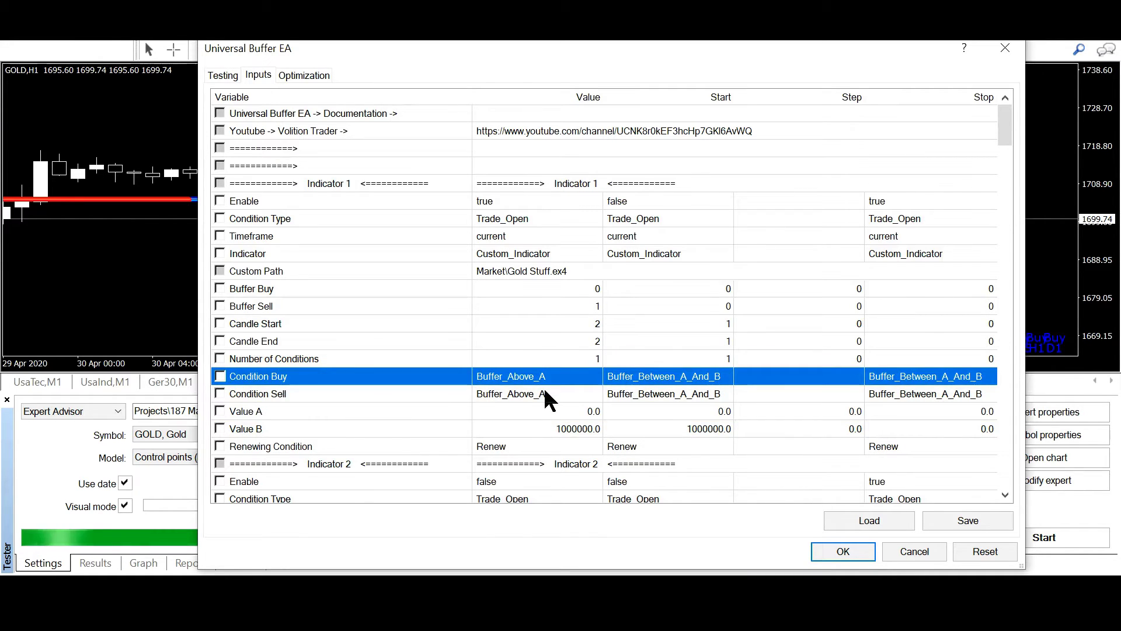
drag(607, 42, 701, 296)
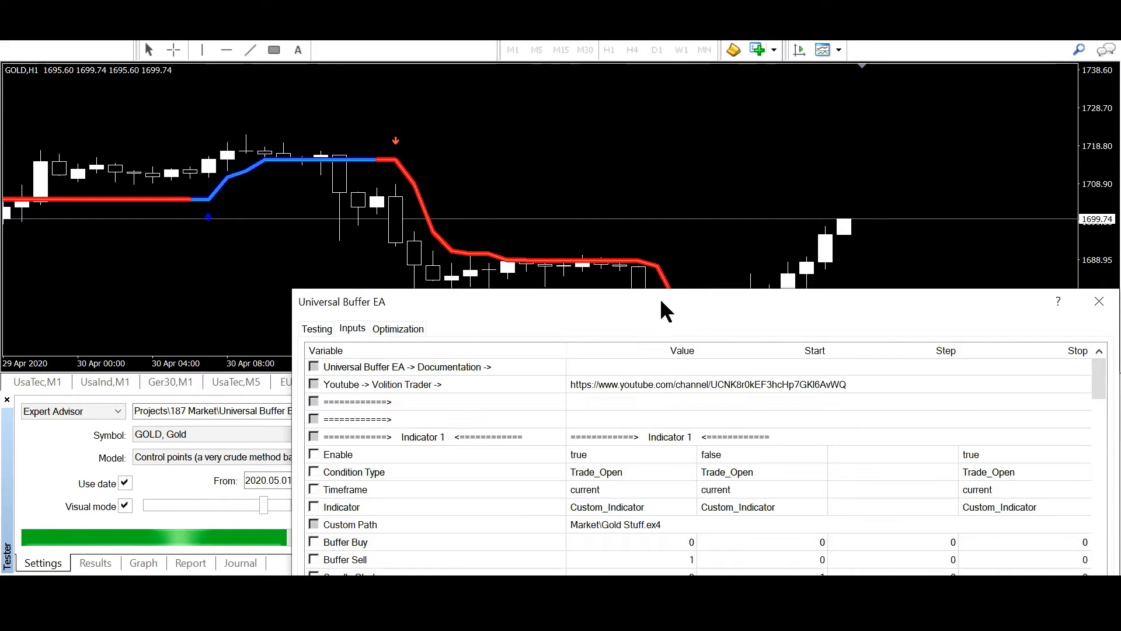
drag(666, 310, 550, 82)
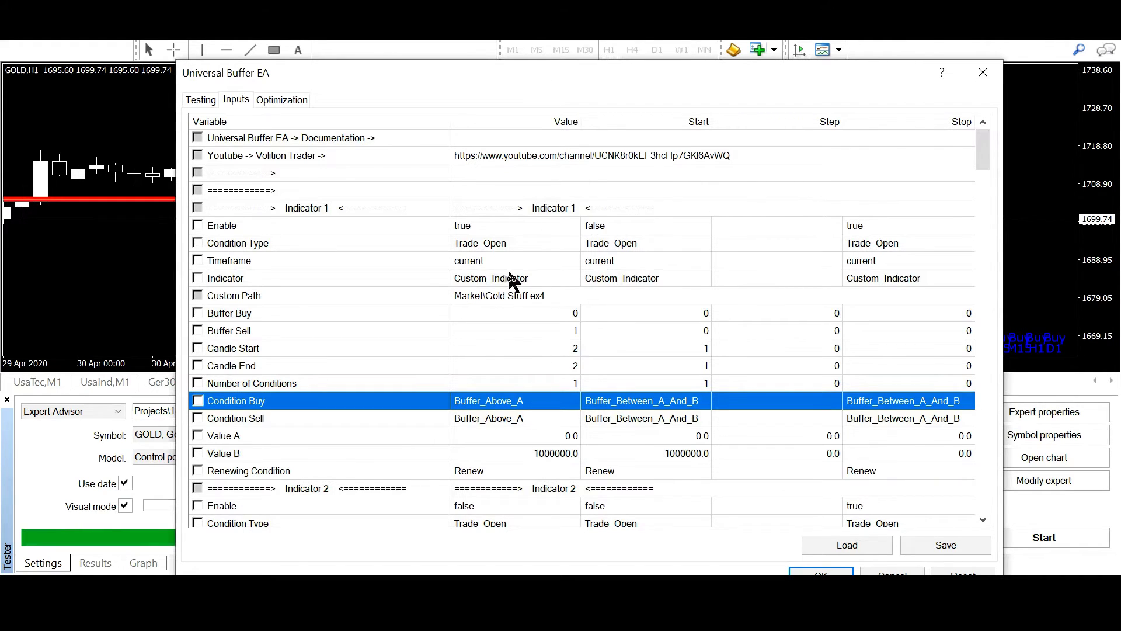
click(504, 227)
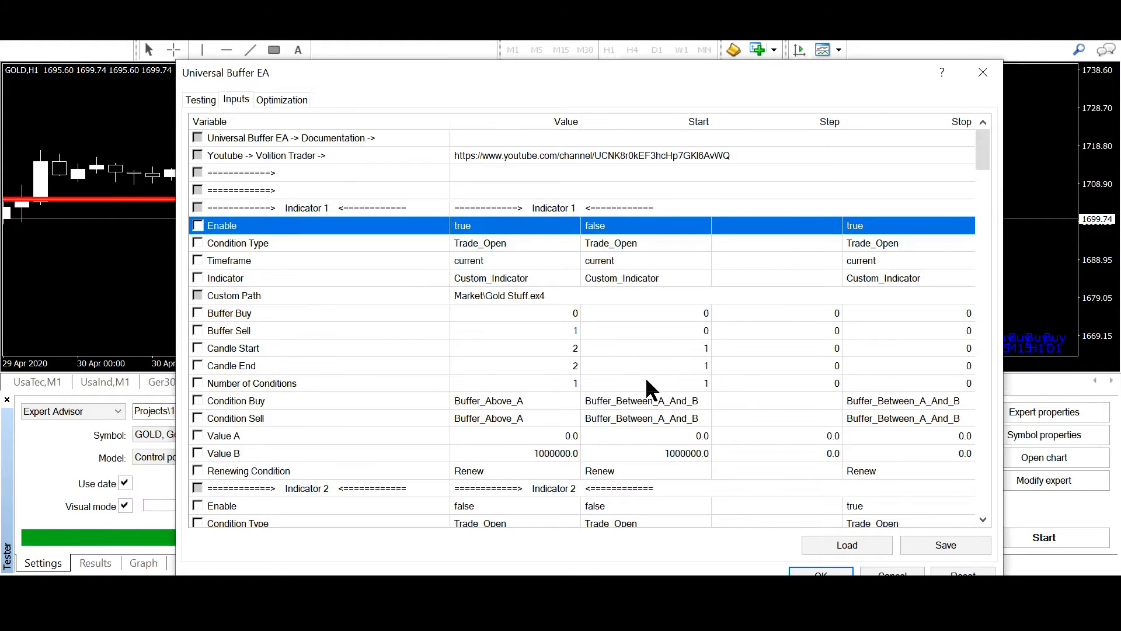
Set TP Distance and SL Distance under Trading Values to 5.0 % and accept the EA inputs.
scroll(525, 343, down, 4)
scroll(546, 293, down, 4)
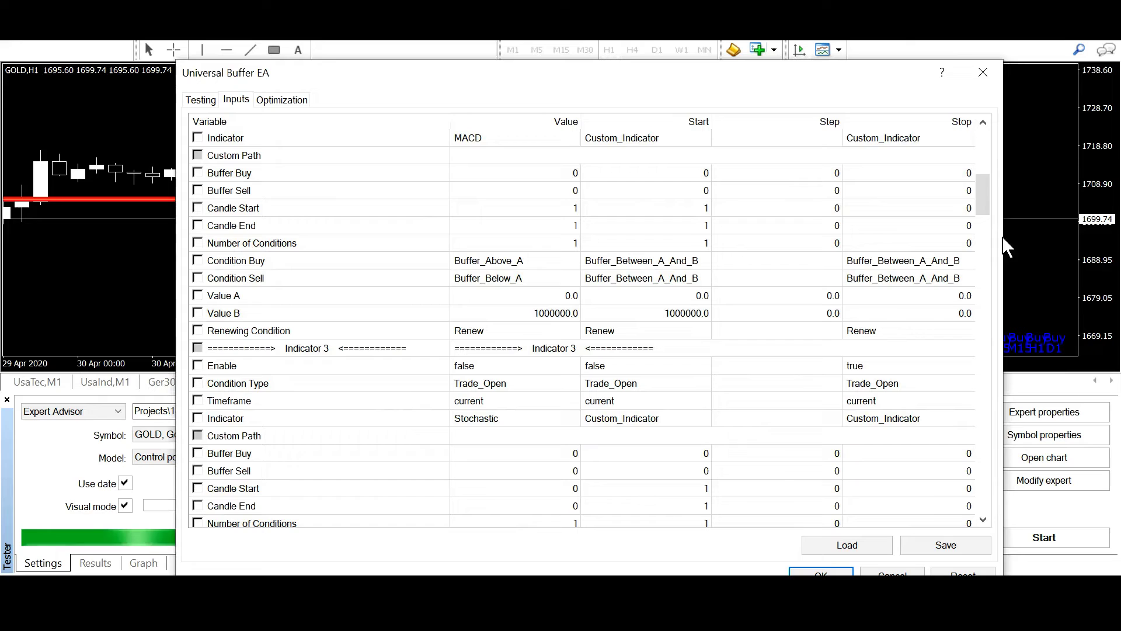
drag(982, 198, 994, 260)
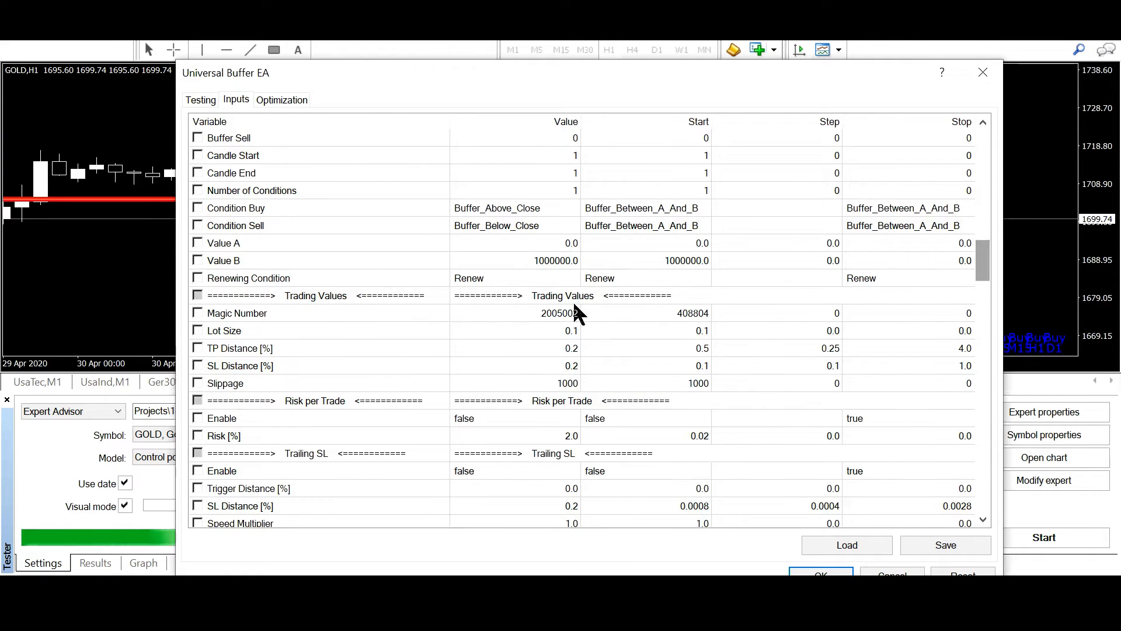
click(543, 297)
click(464, 348)
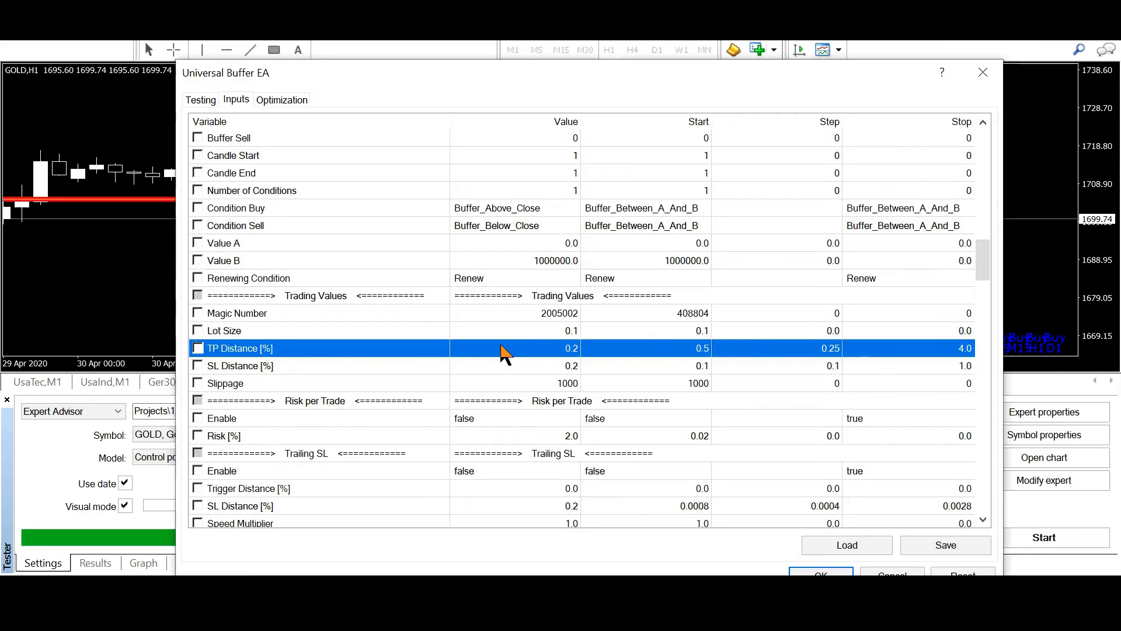
click(503, 352)
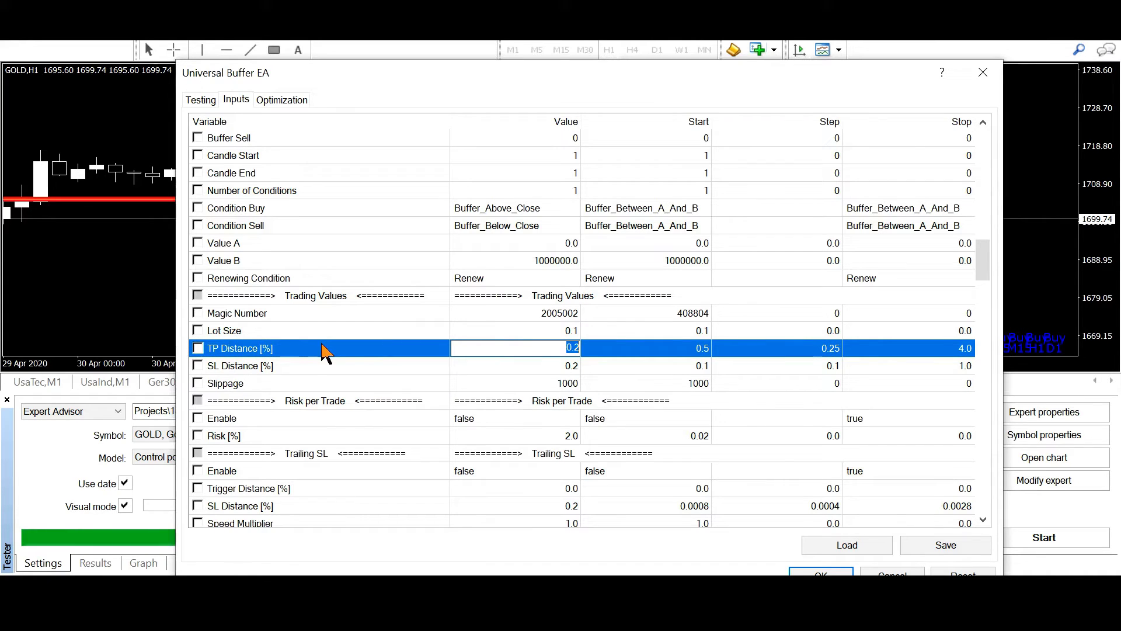
double_click(517, 366)
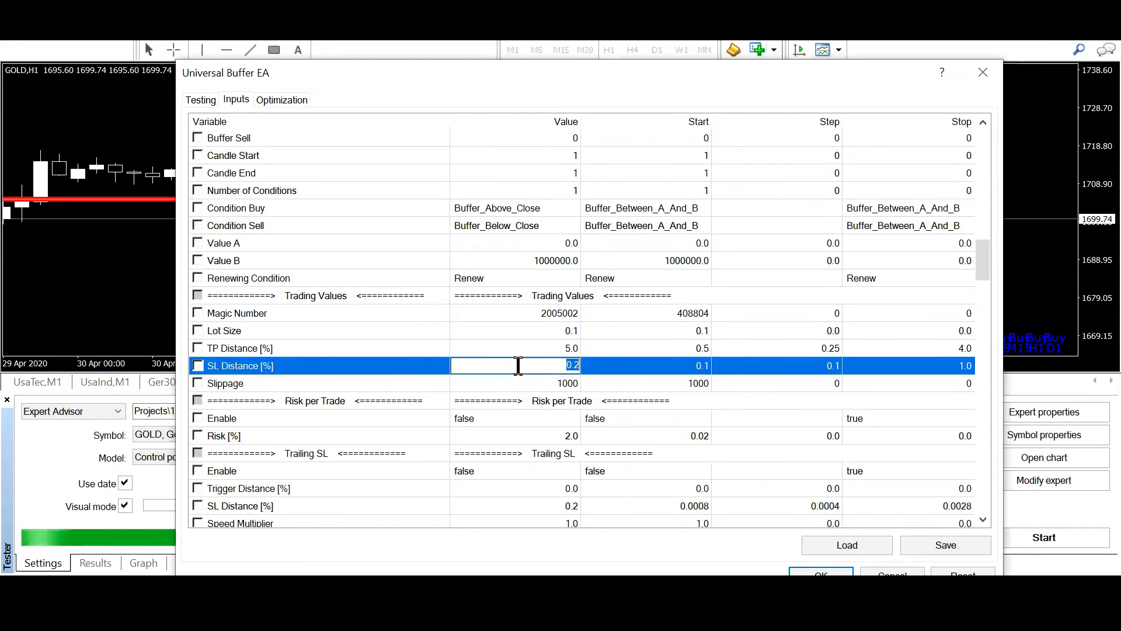
click(523, 366)
text(5)
drag(531, 365, 776, 363)
click(542, 334)
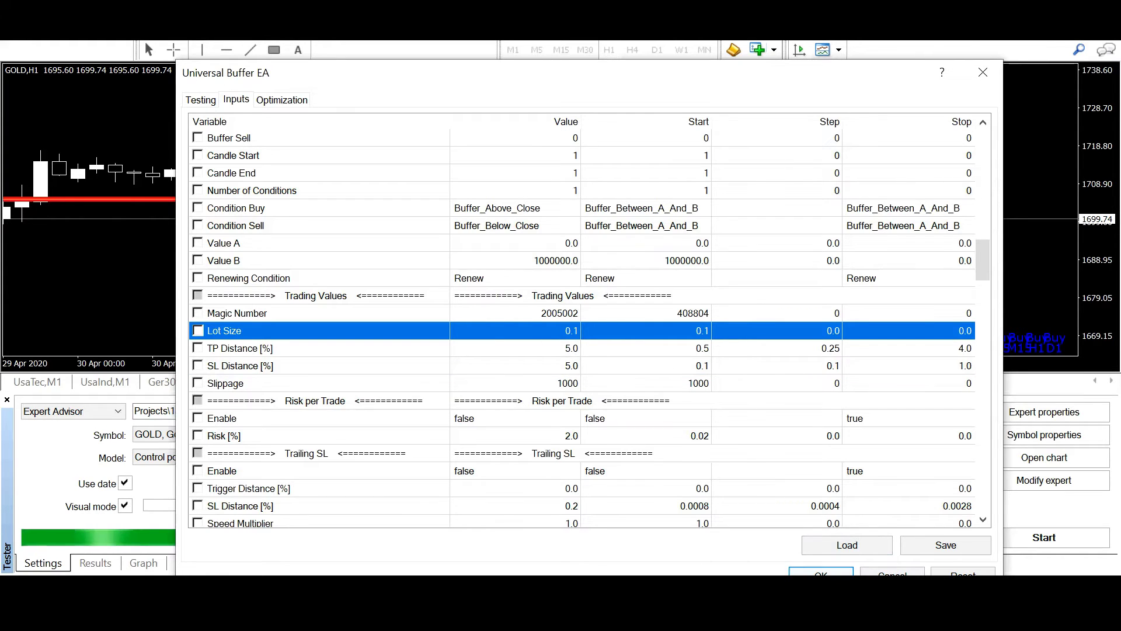
click(871, 573)
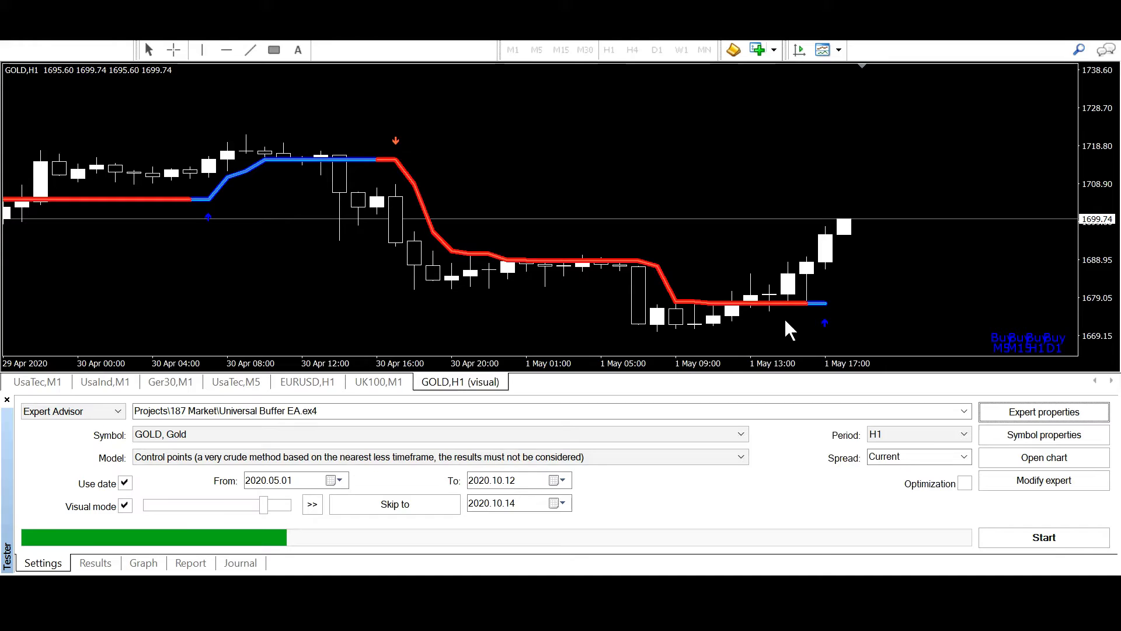
Start the visual backtest of the EA on gold H1, resume its playback and reduce the visual speed.
click(909, 438)
click(906, 442)
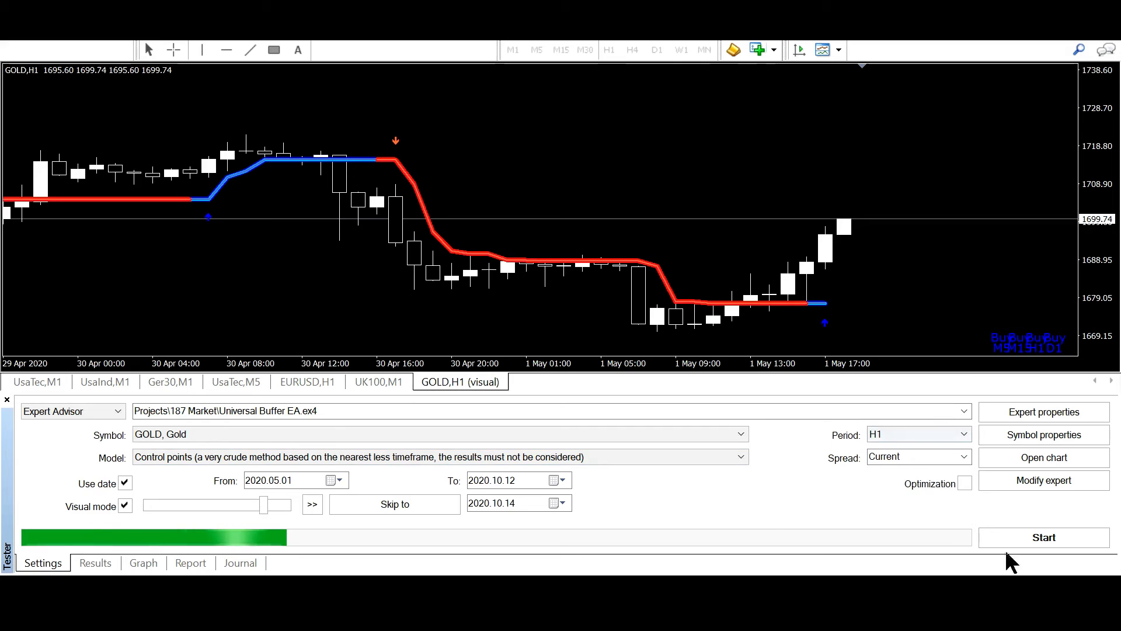
click(1036, 536)
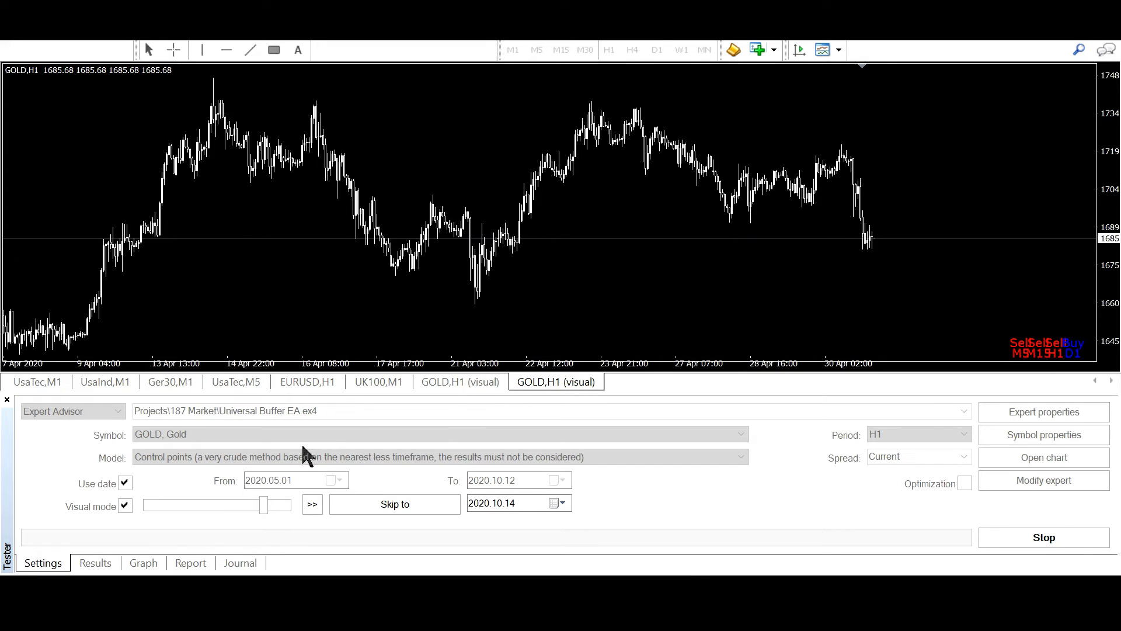
click(316, 506)
click(255, 503)
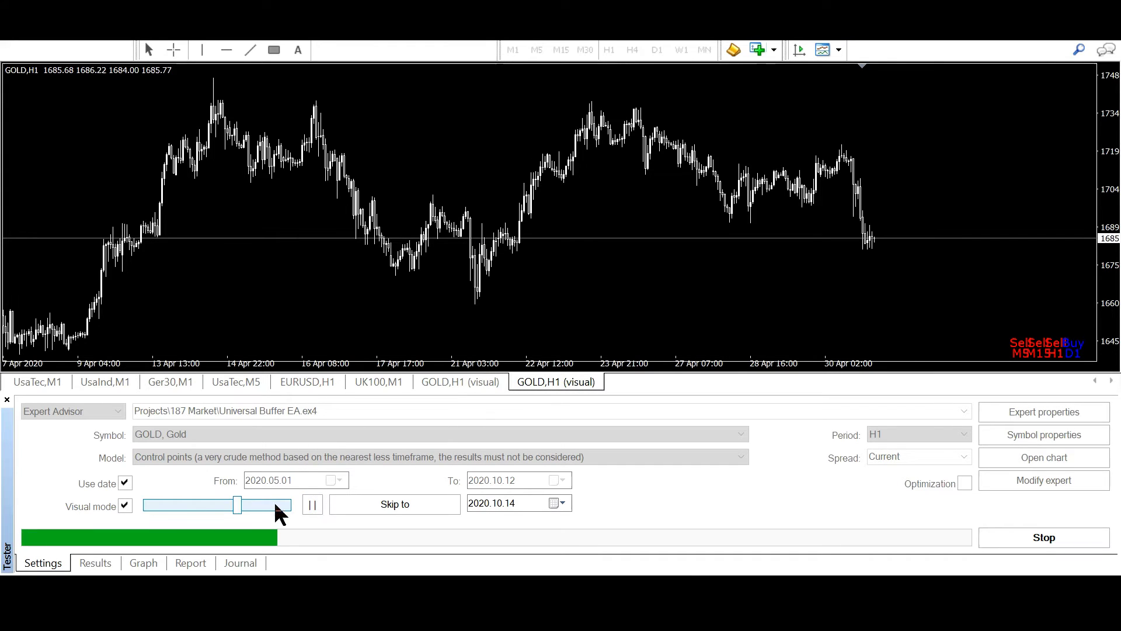
Raise the visual backtest speed to 32 and let the test run to its end.
drag(237, 505, 286, 506)
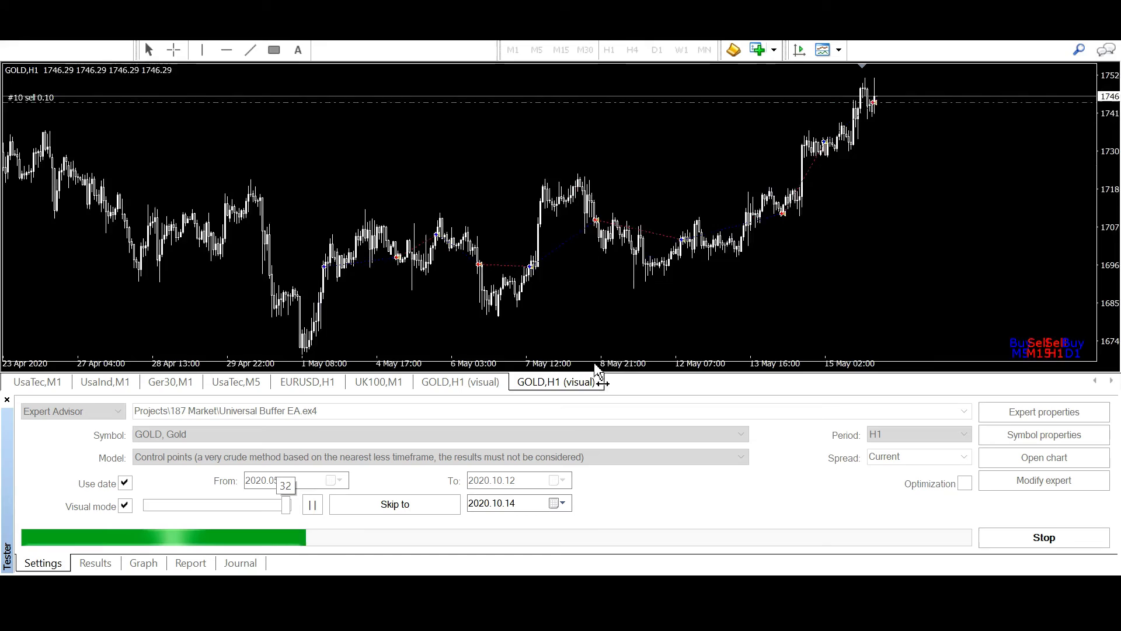
drag(595, 364, 579, 363)
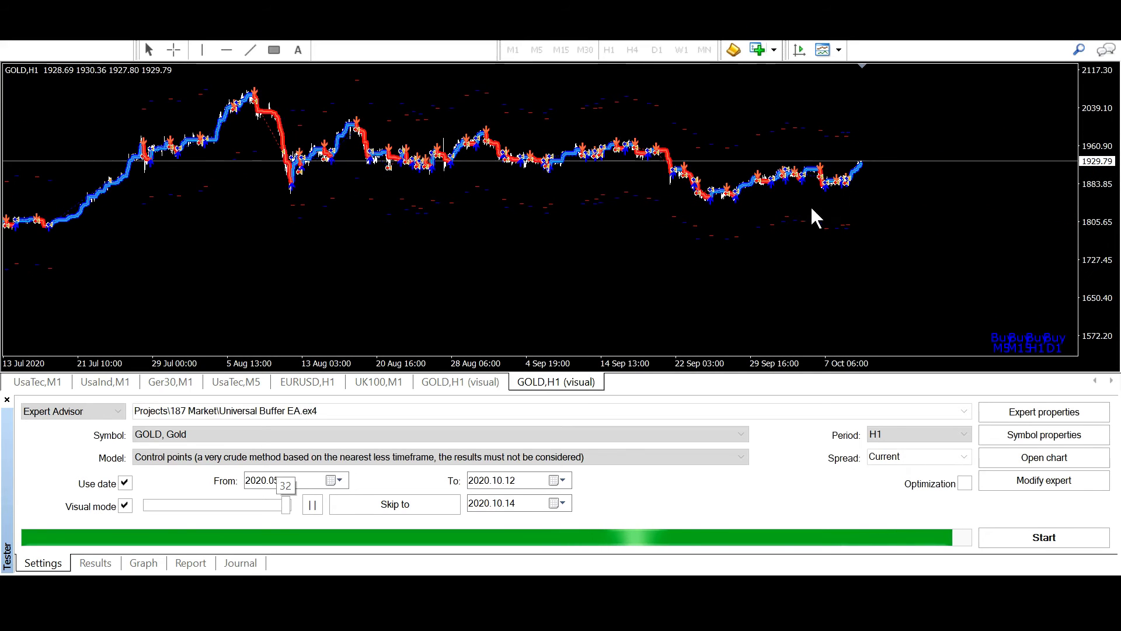
Hide the strategy tester and look through the finished backtest's arrows and trades on the enlarged gold H1 chart.
drag(689, 370, 700, 369)
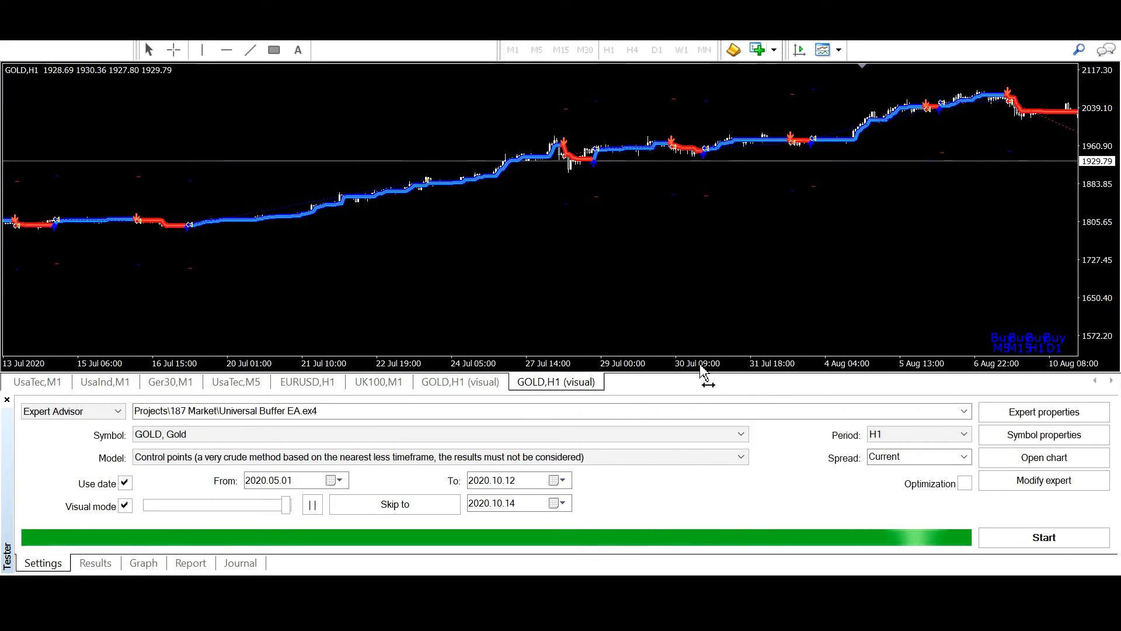
drag(912, 161, 825, 205)
scroll(548, 242, down, 5)
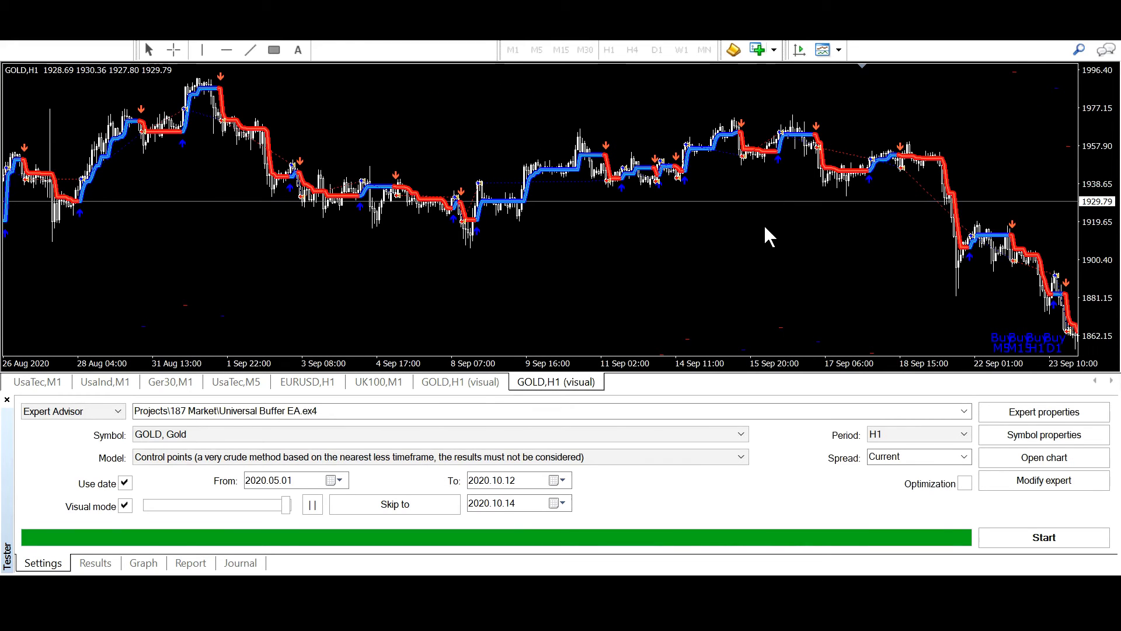
key(ctrl+r)
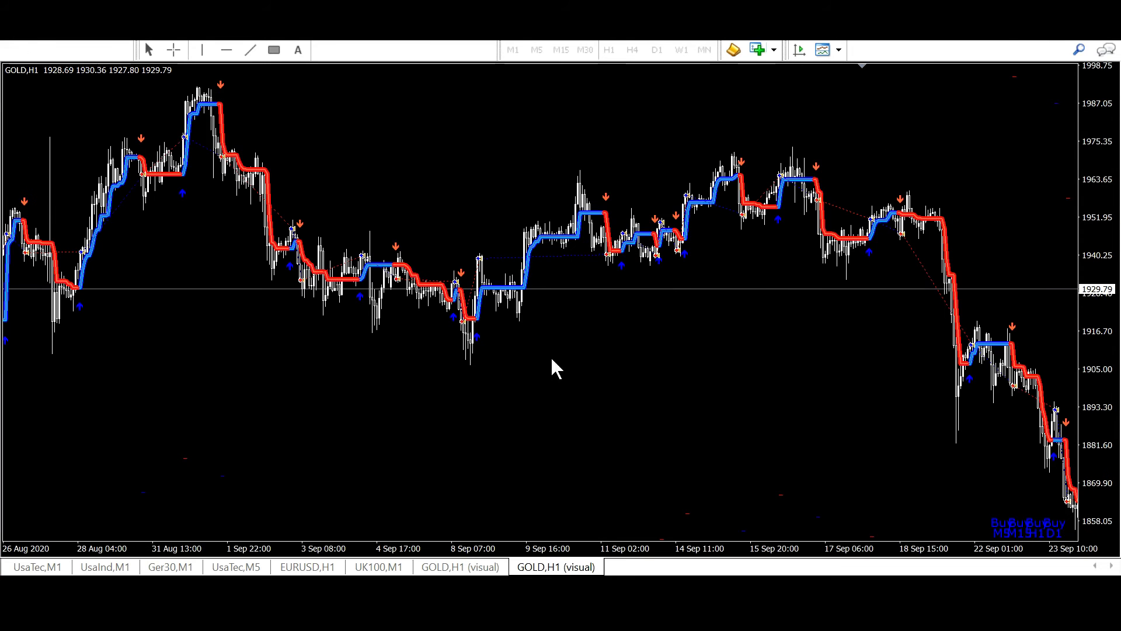
scroll(593, 396, down, 4)
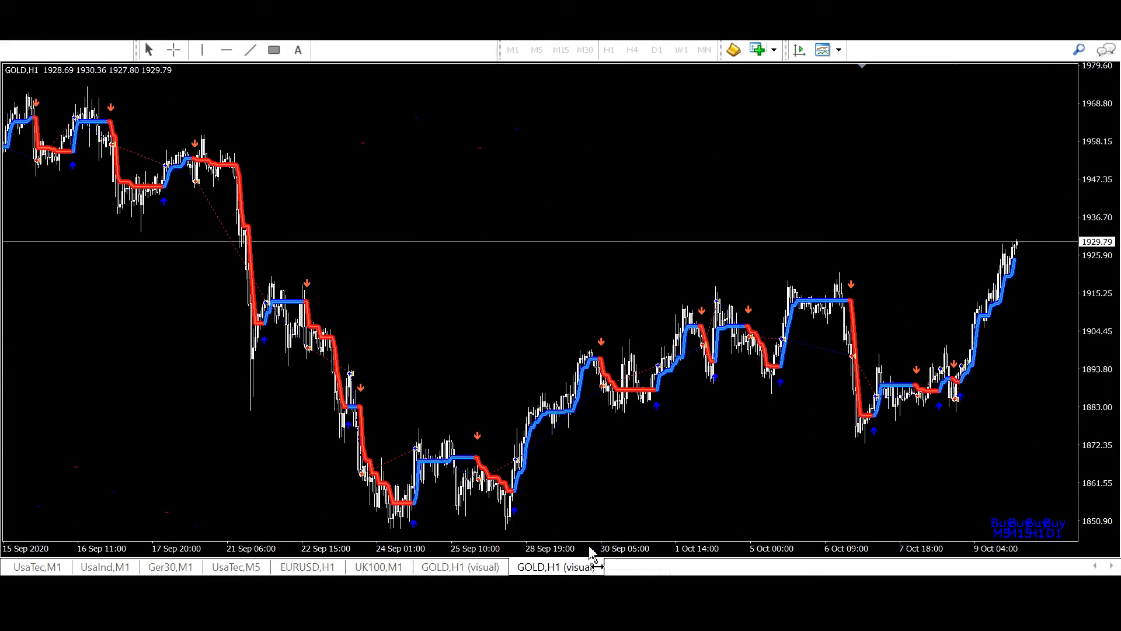
Inspect the trades opened after the 16 and 17 September 2020 arrows candle by candle with the crosshair.
drag(590, 548, 604, 548)
drag(443, 261, 513, 278)
middle_click(565, 223)
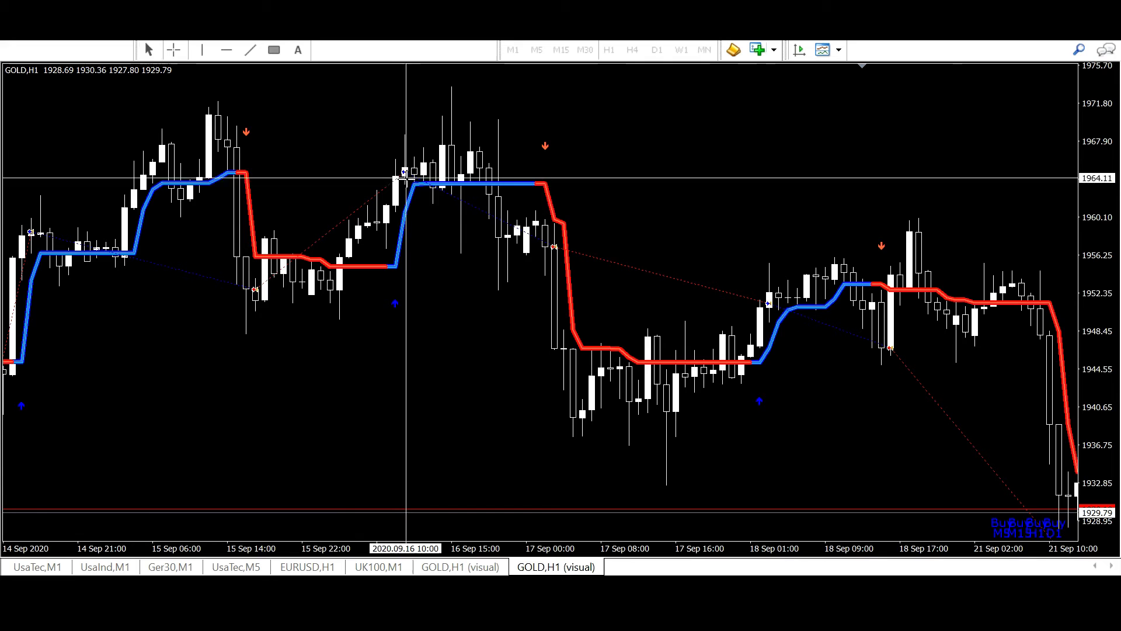
drag(403, 170, 553, 262)
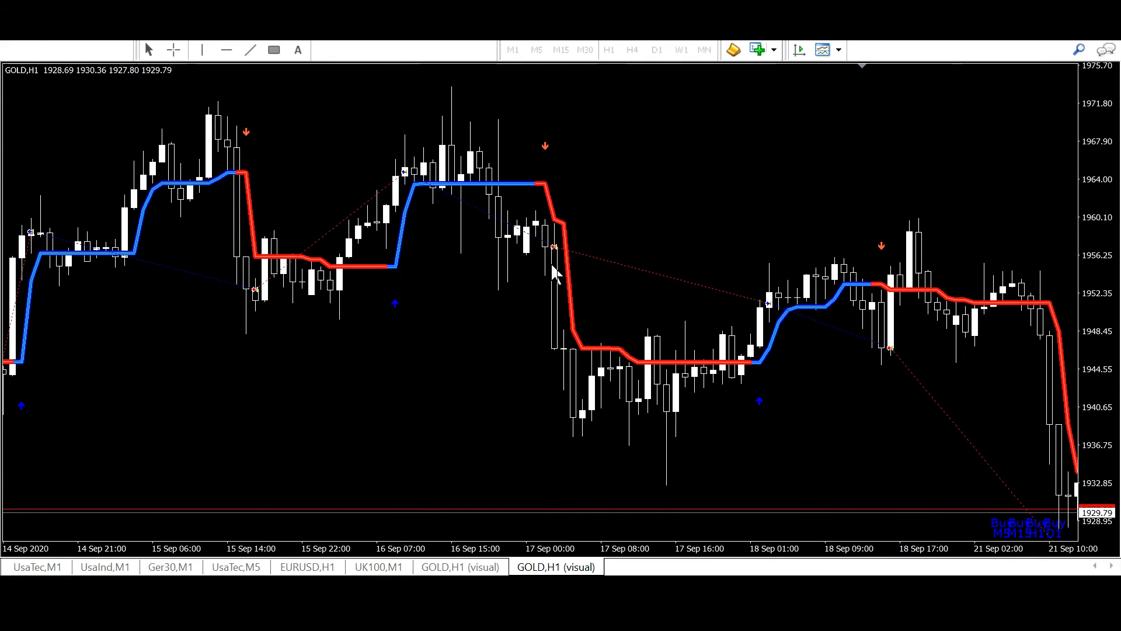
middle_click(553, 263)
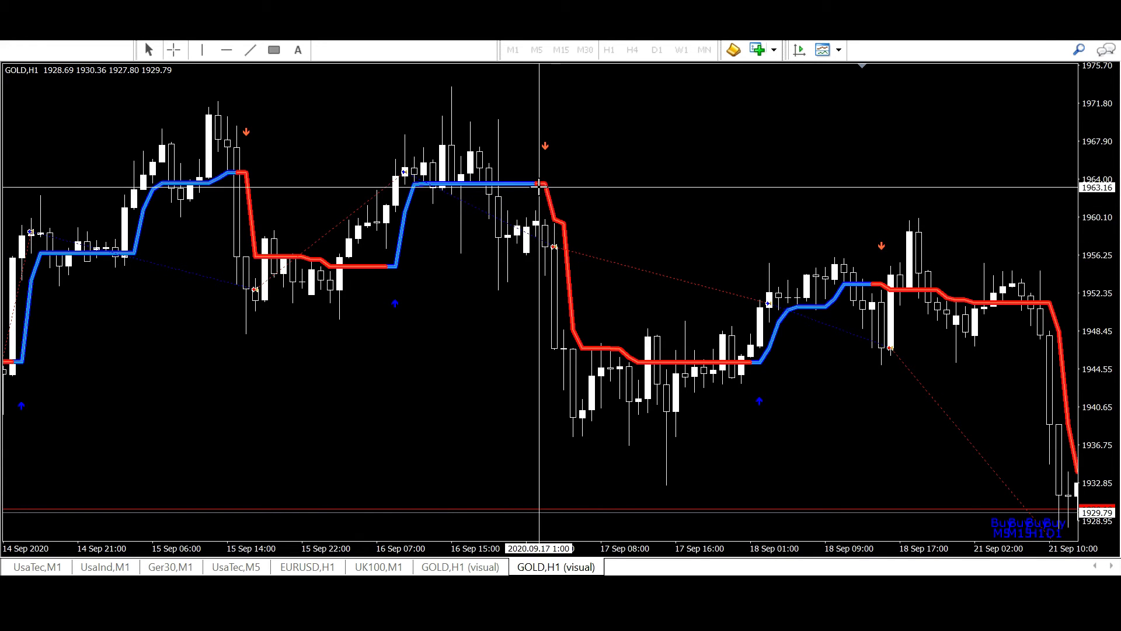
drag(539, 183, 717, 366)
drag(563, 255, 692, 379)
Examine the 18 September 2020 sell arrow and pinpoint the entry on the 16:00 candle with the crosshair.
drag(663, 552, 679, 547)
drag(883, 403, 528, 357)
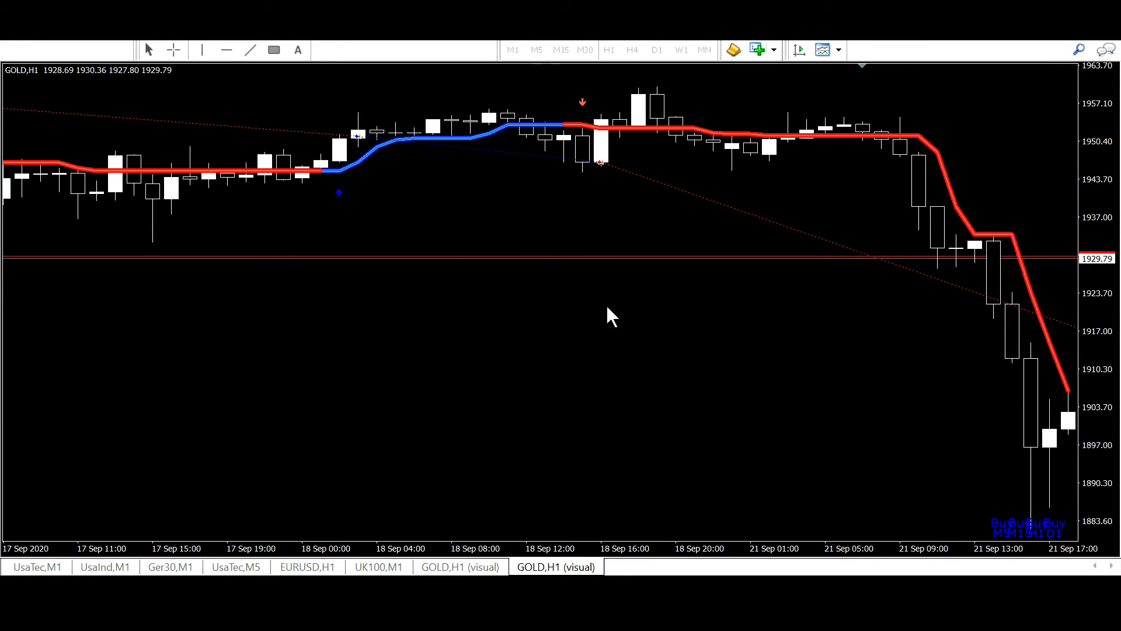
drag(845, 292, 603, 255)
drag(57, 205, 413, 208)
middle_click(677, 200)
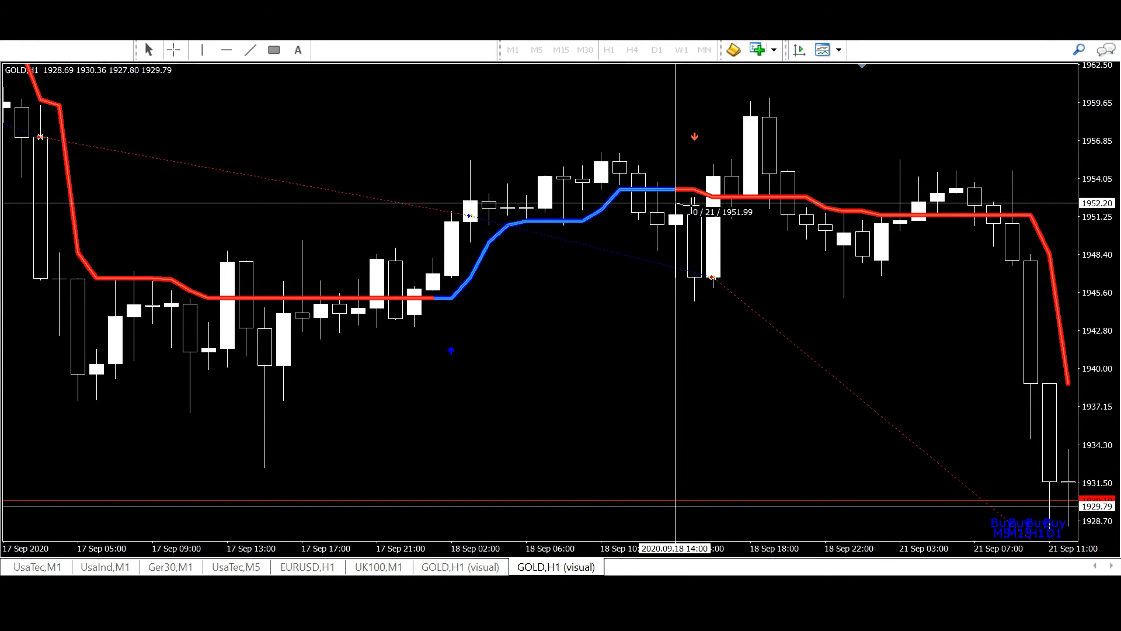
middle_click(681, 192)
mouse_move(698, 207)
mouse_down()
mouse_move(697, 195)
mouse_move(710, 197)
mouse_up()
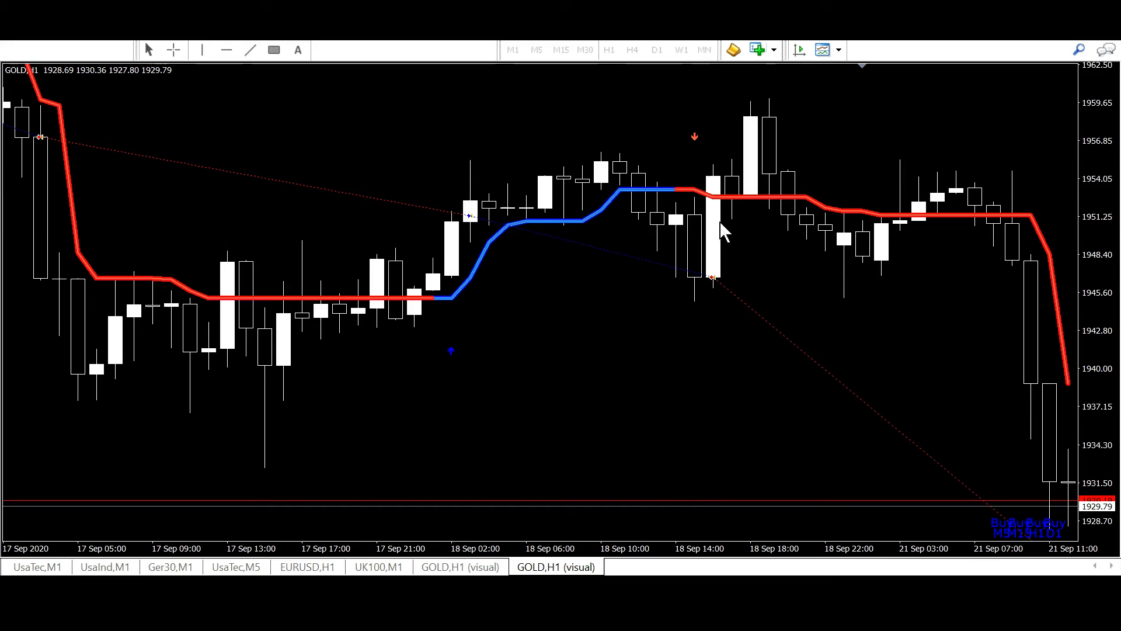
middle_click(721, 232)
click(713, 279)
middle_click(717, 288)
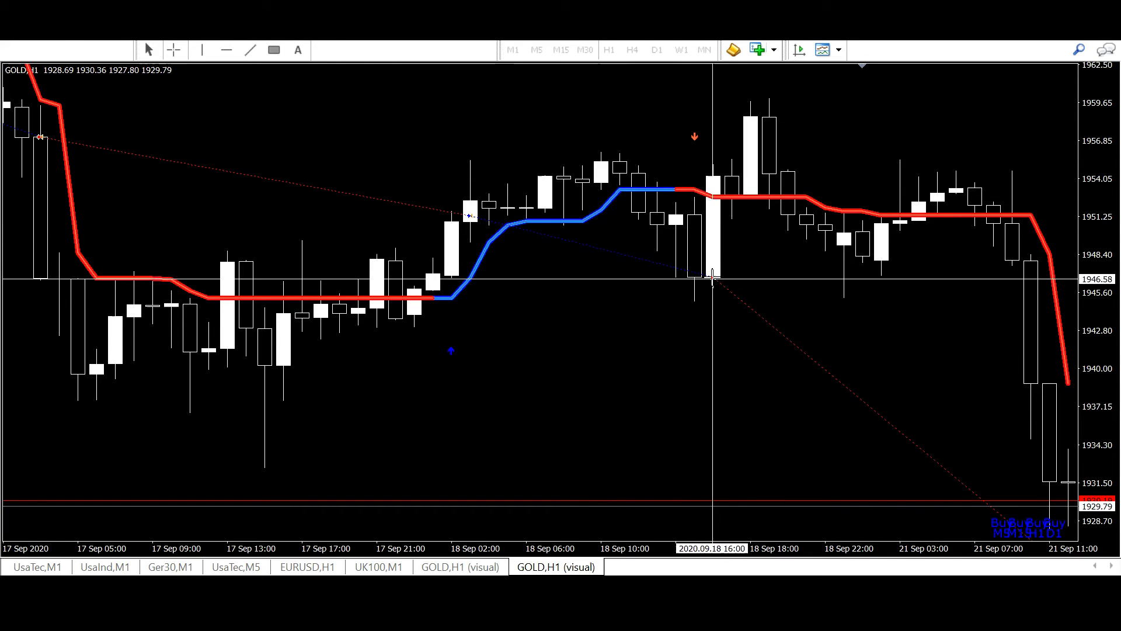
middle_click(718, 287)
Follow the 18 September sell trade along its dotted line to the exit after the next buy arrow.
scroll(734, 278, down, 10)
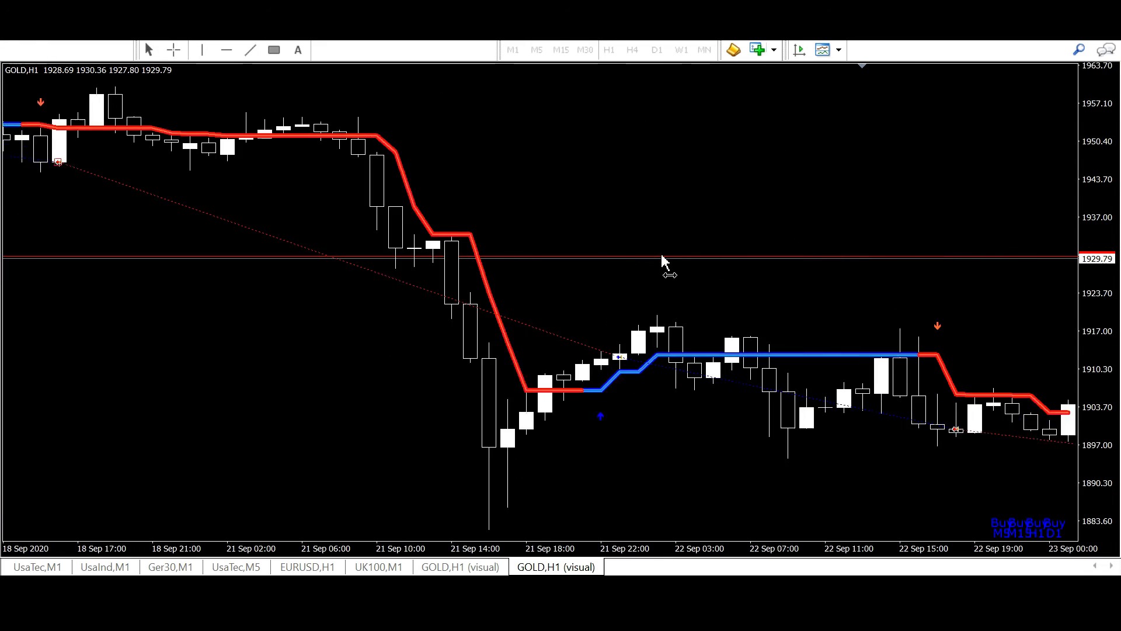
middle_click(199, 203)
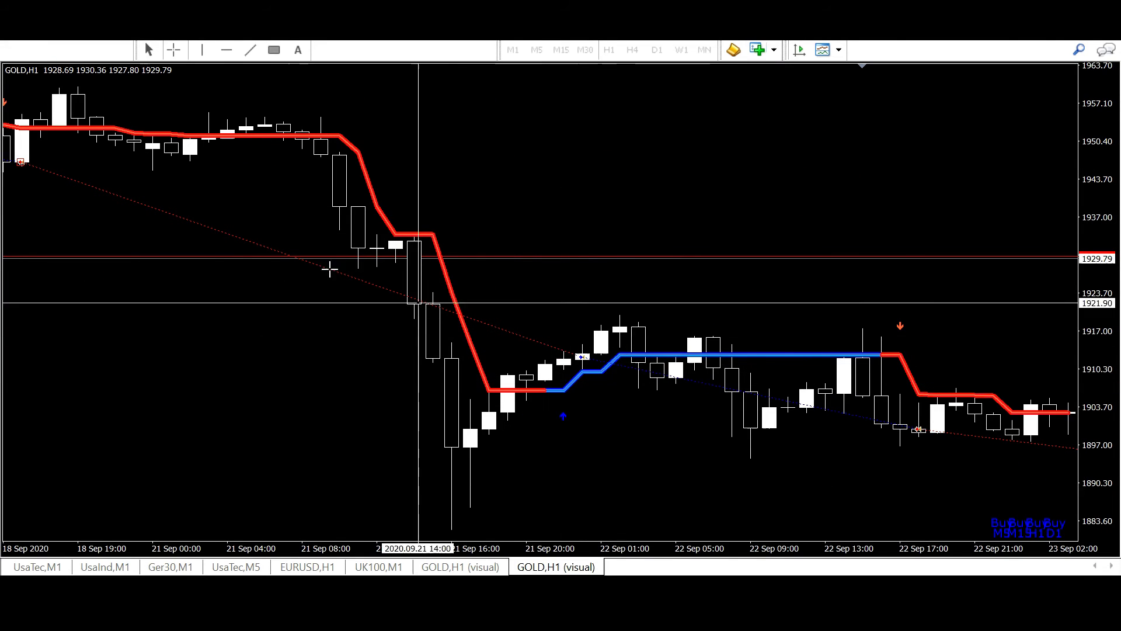
middle_click(571, 478)
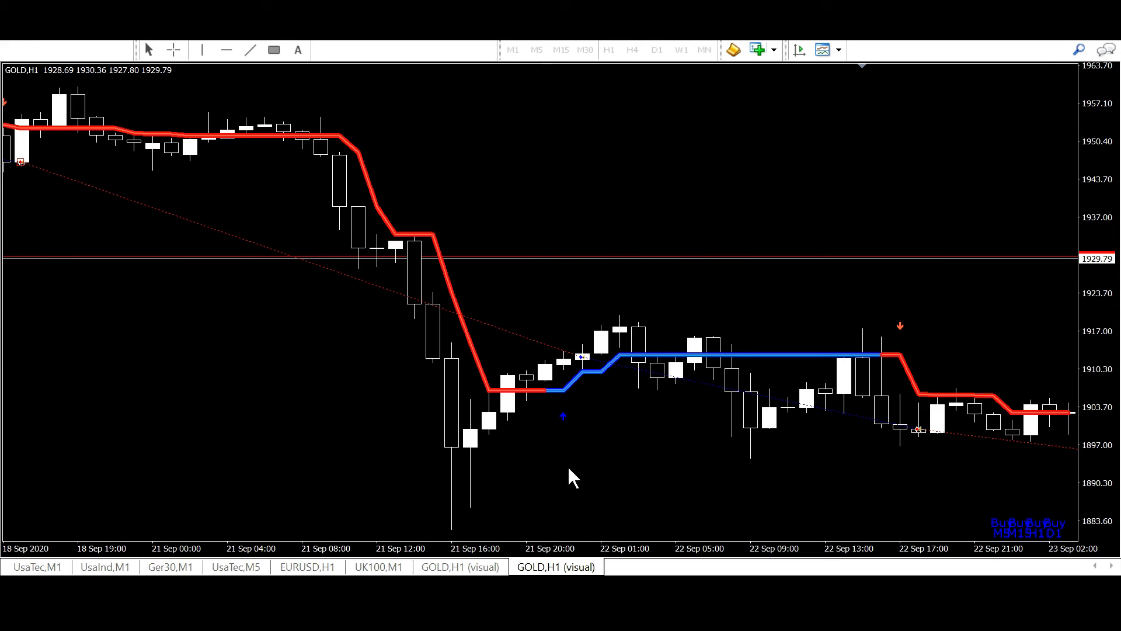
Review the sequence of arrow signals and resulting trades across September and early October 2020 at a wider scale.
drag(589, 548, 580, 549)
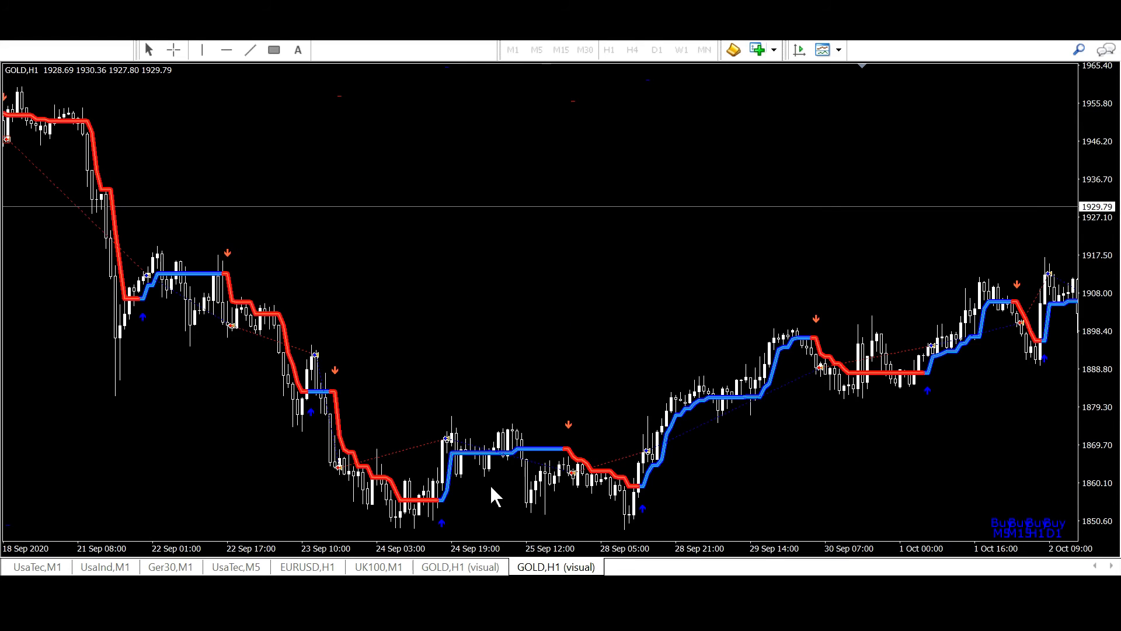
drag(351, 358, 775, 465)
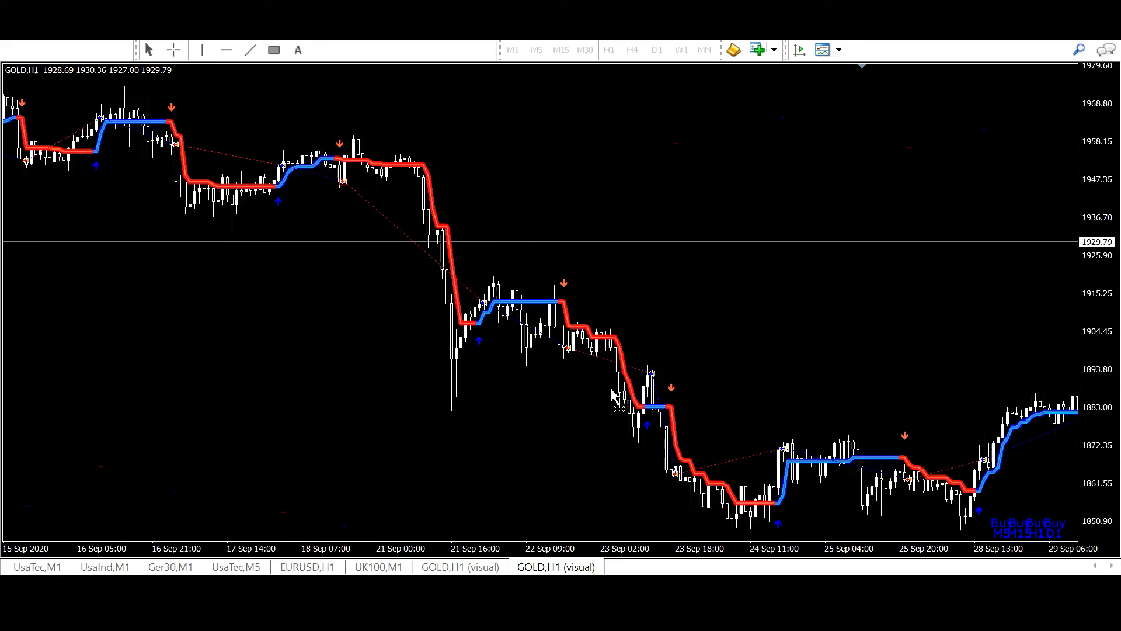
drag(613, 397, 693, 398)
drag(618, 552, 611, 551)
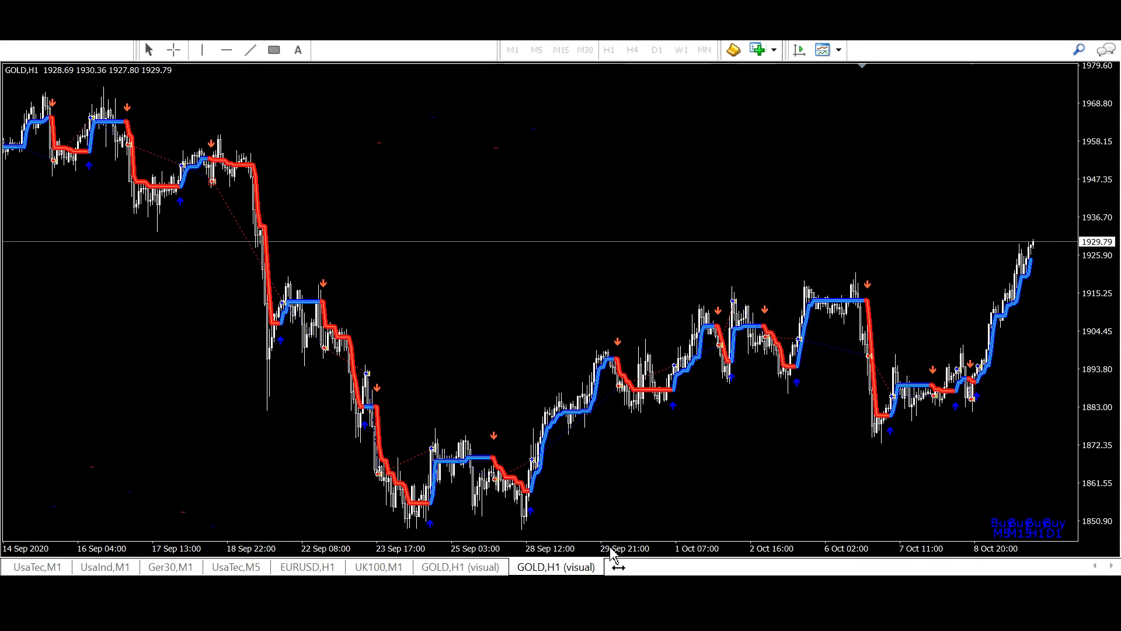
drag(388, 356, 628, 350)
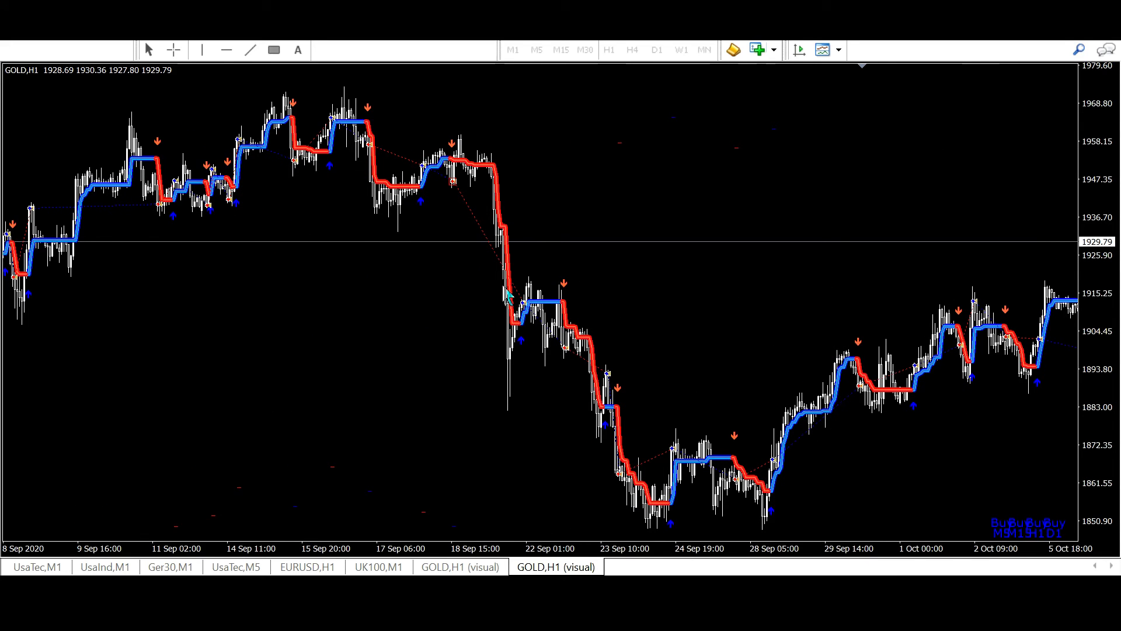
drag(607, 287, 468, 274)
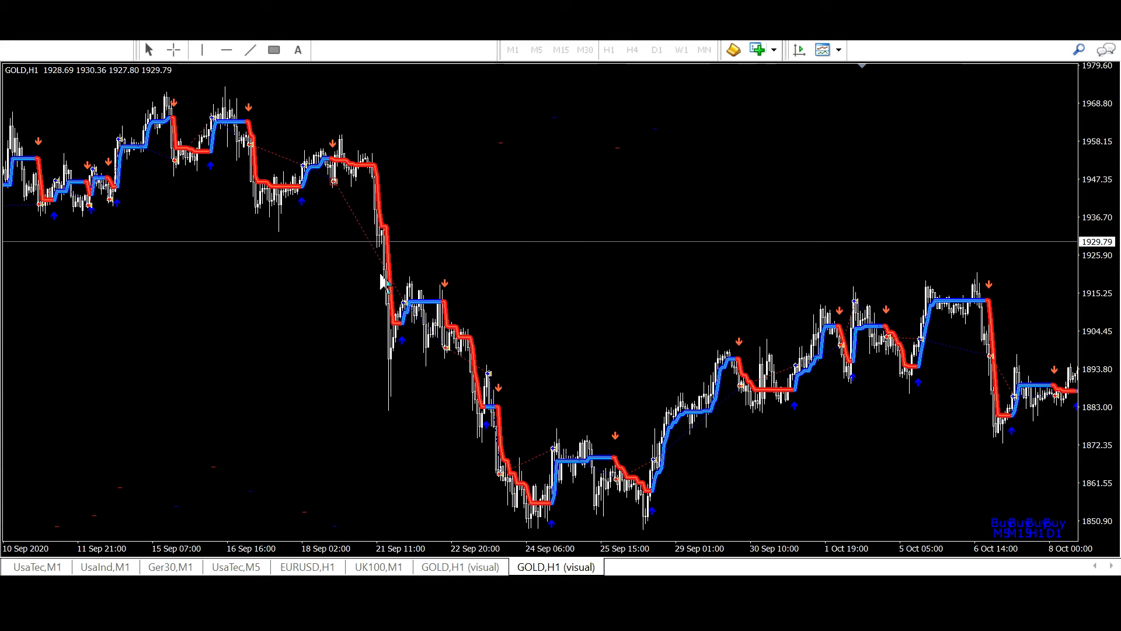
drag(381, 274, 330, 169)
middle_click(284, 130)
middle_click(294, 153)
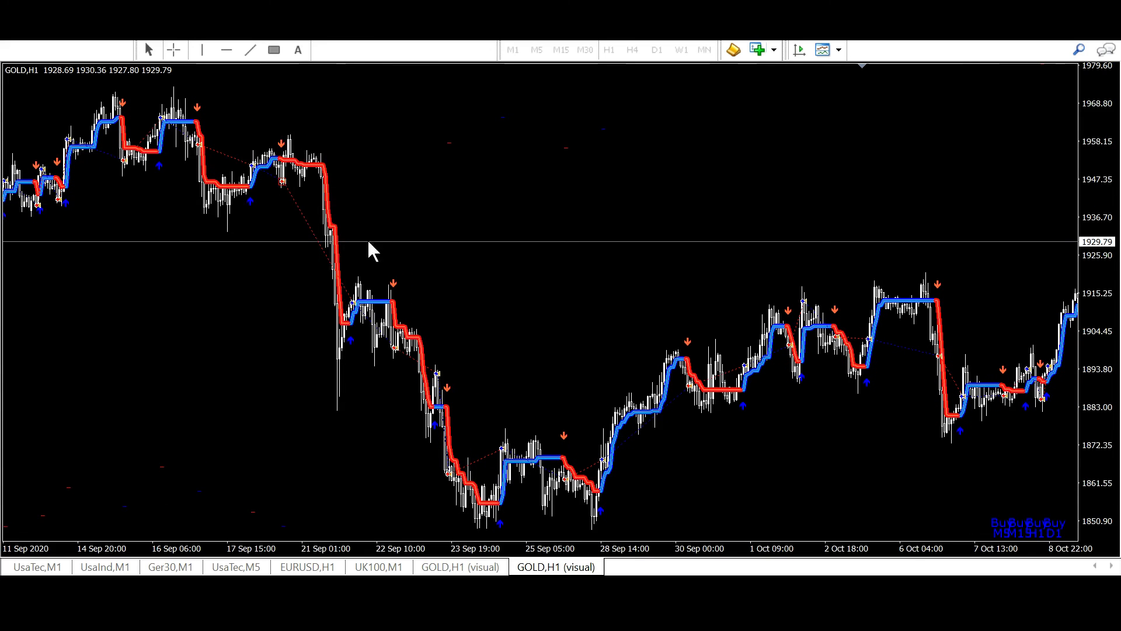
Compare the 18 September sell arrow with the following buy arrow using the crosshair, and continue to the next trades.
scroll(354, 270, down, 4)
drag(556, 553, 562, 553)
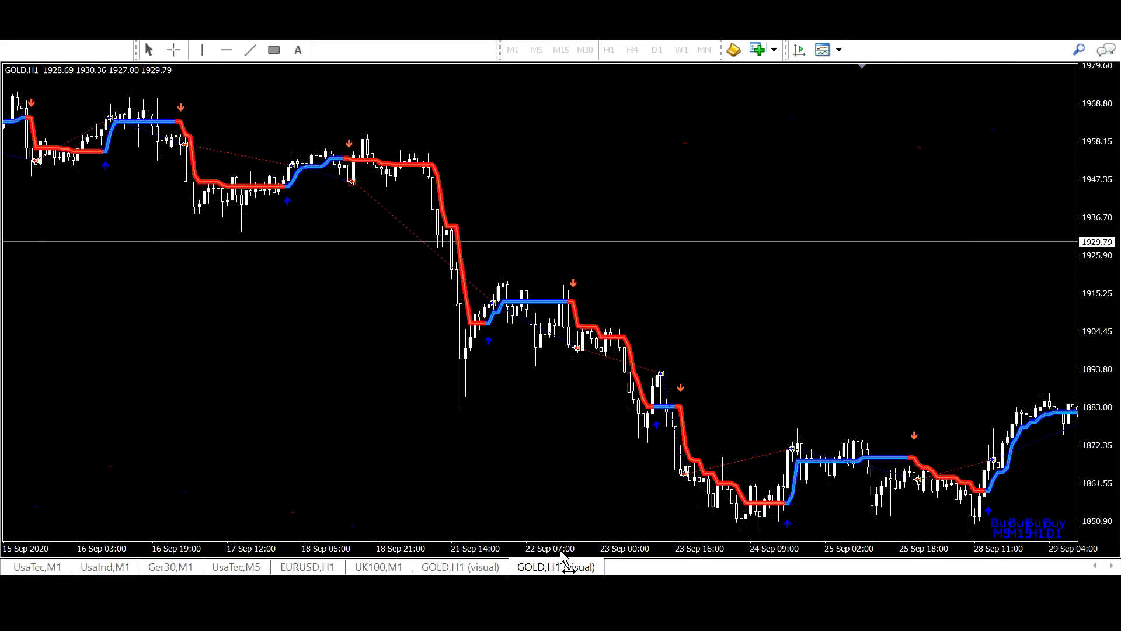
middle_click(426, 193)
drag(346, 145, 468, 315)
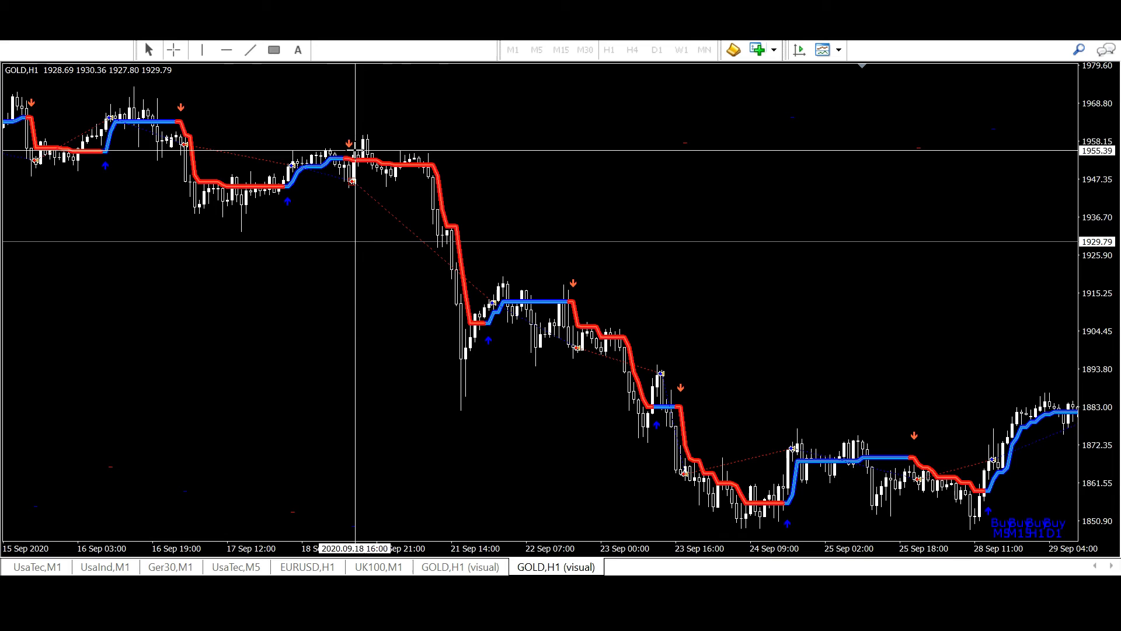
drag(355, 151, 489, 328)
middle_click(475, 184)
drag(413, 153, 529, 310)
drag(502, 240, 191, 220)
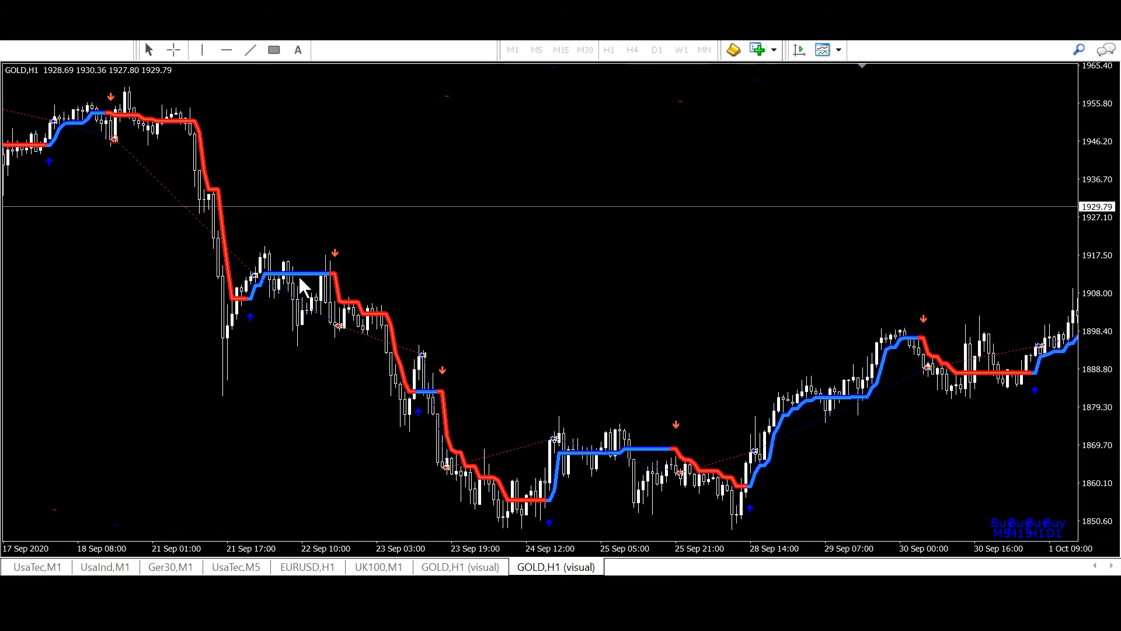
Bring back the strategy tester, show the backtest's balance graph and compare it with the trades on the chart.
key(ctrl+r)
click(145, 564)
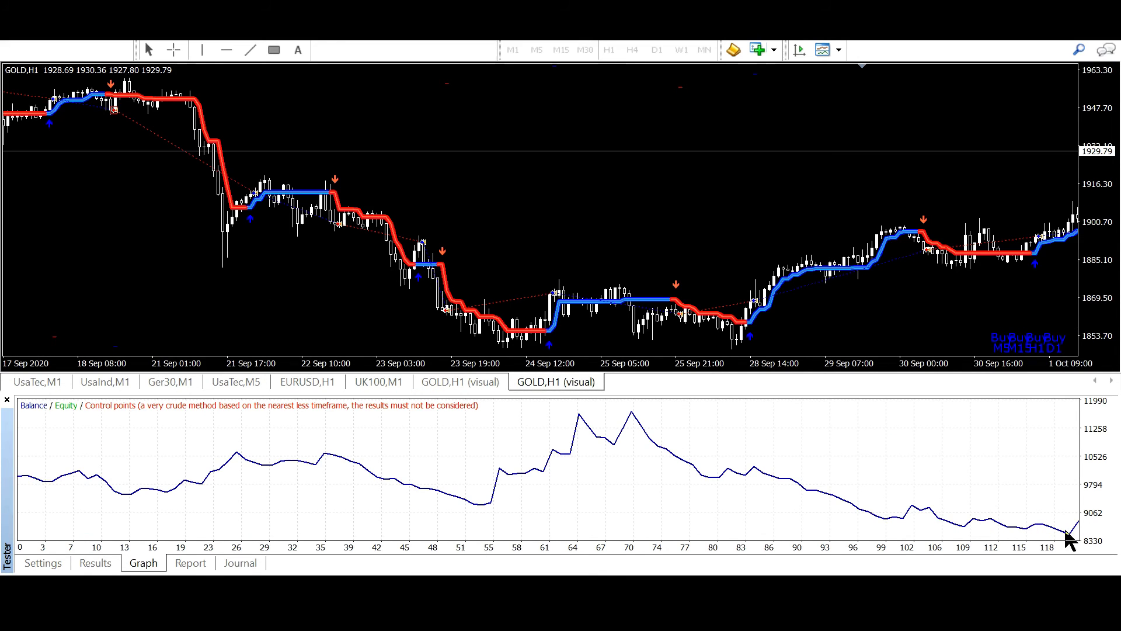
drag(742, 359, 732, 358)
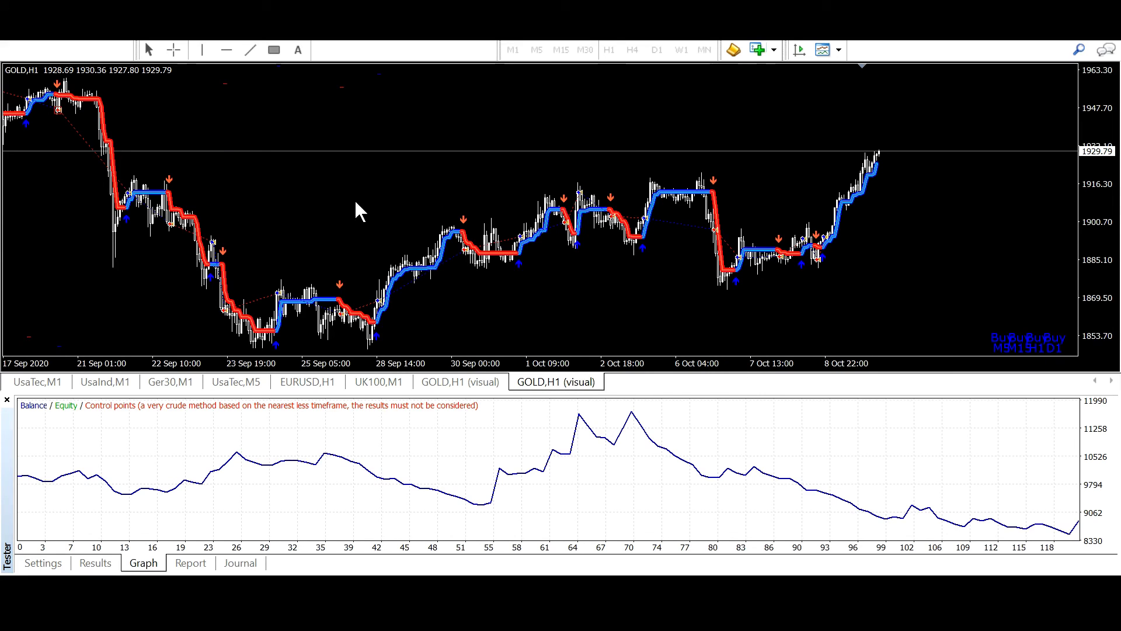
drag(412, 207, 582, 211)
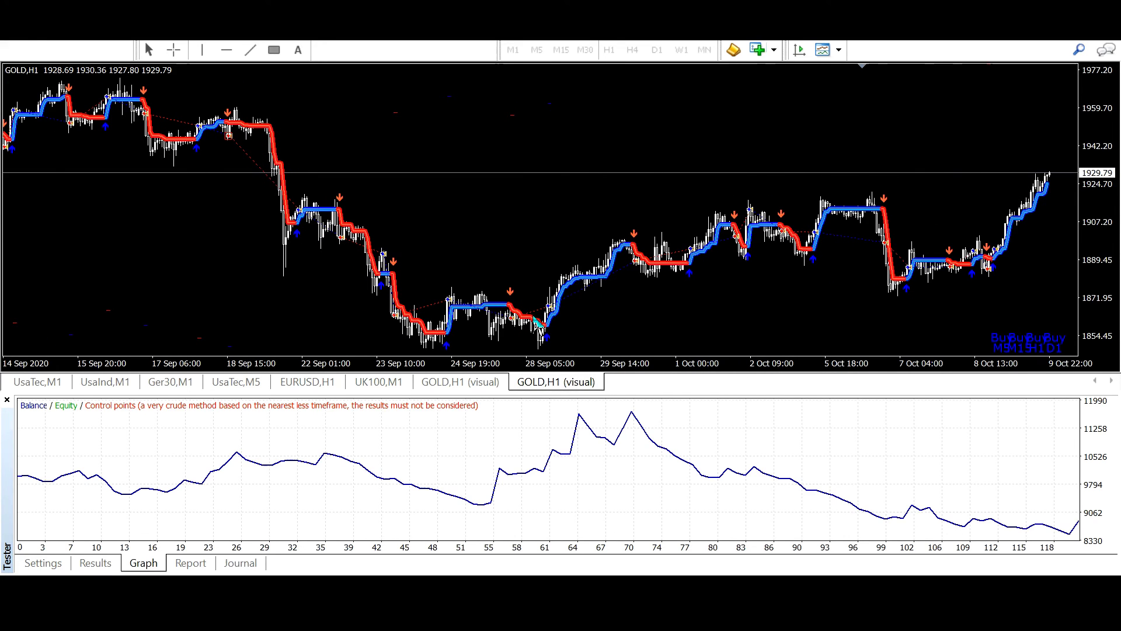
drag(504, 226, 618, 218)
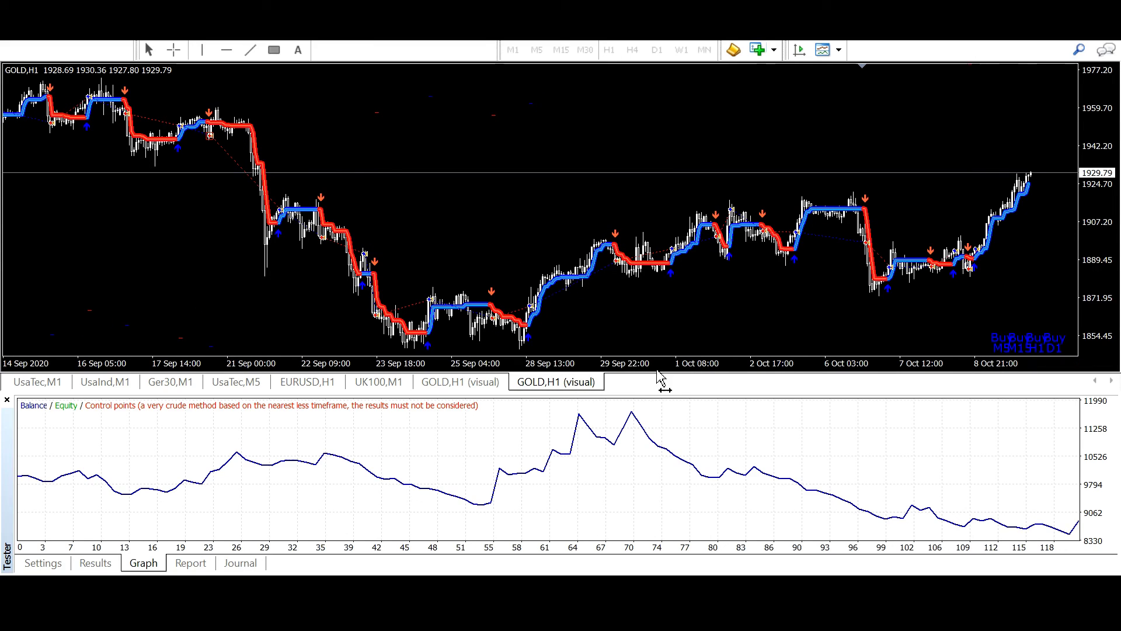
drag(427, 237, 487, 251)
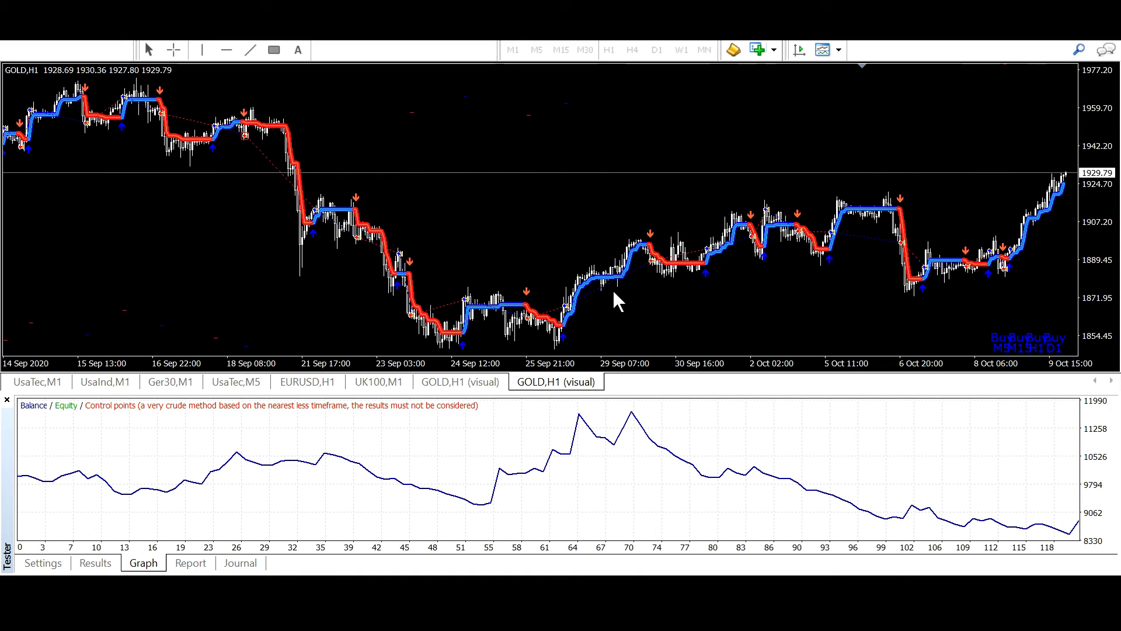
drag(616, 295, 503, 308)
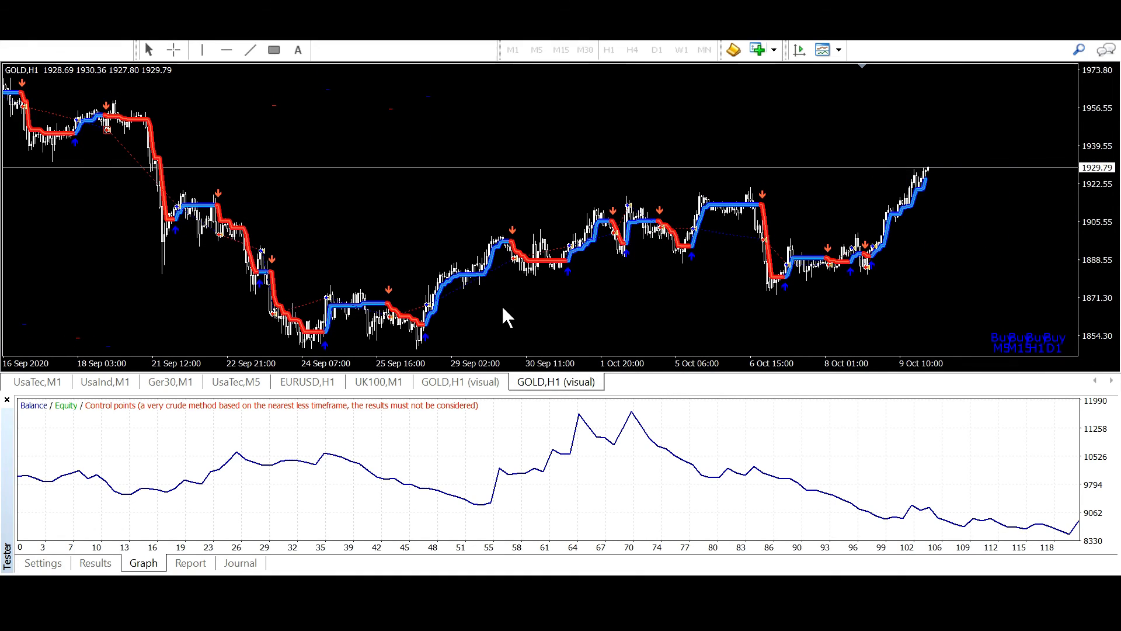